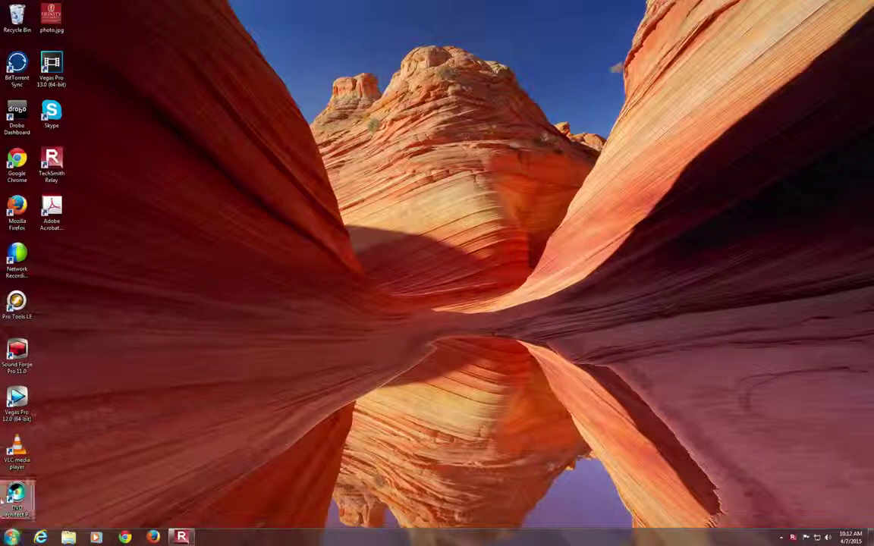
Open User Drive (D:) from Computer in Windows Explorer
{"action": "left_click", "coordinate": [12, 537]}
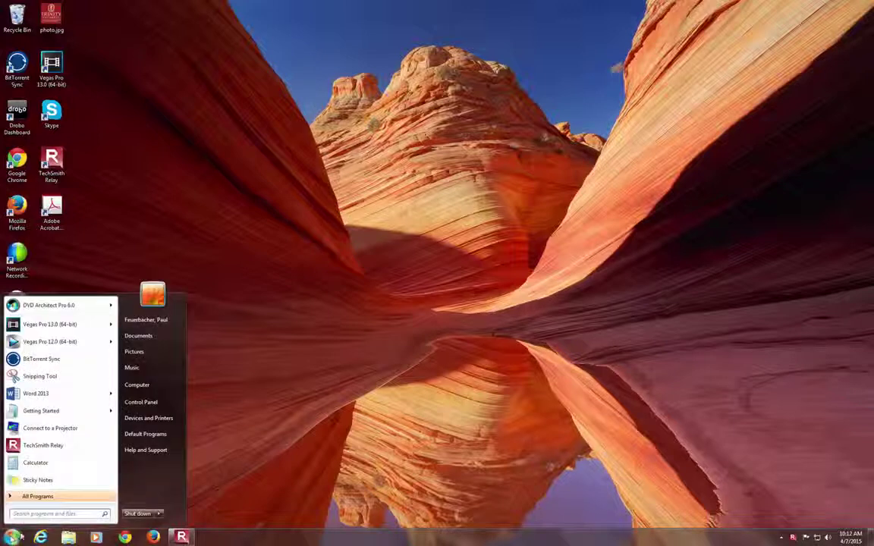
{"action": "left_click", "coordinate": [137, 384]}
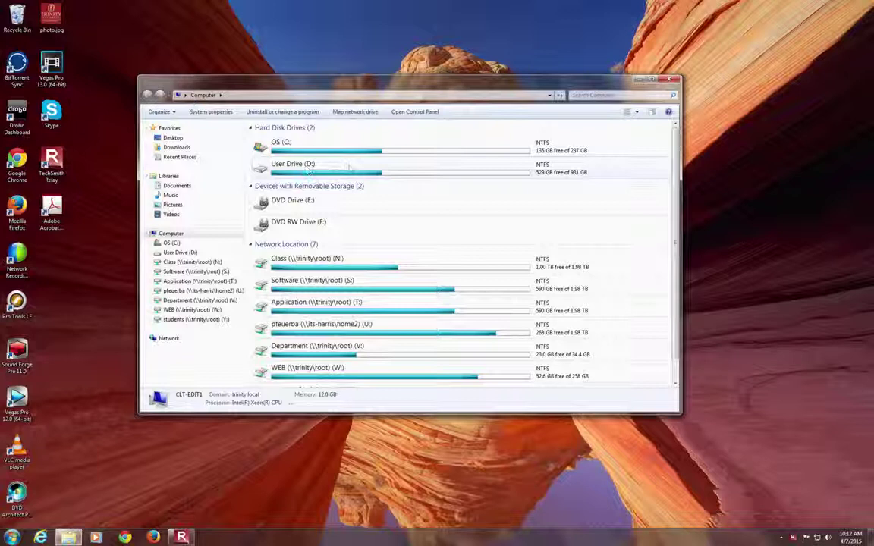
{"action": "double_click", "coordinate": [351, 169]}
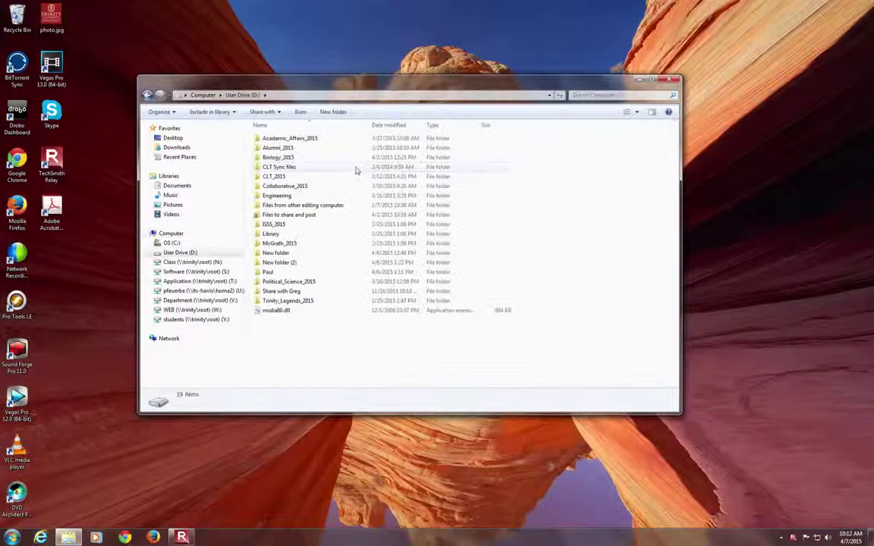
Create a new folder named with the user's full name and open it
{"action": "left_click", "coordinate": [333, 112]}
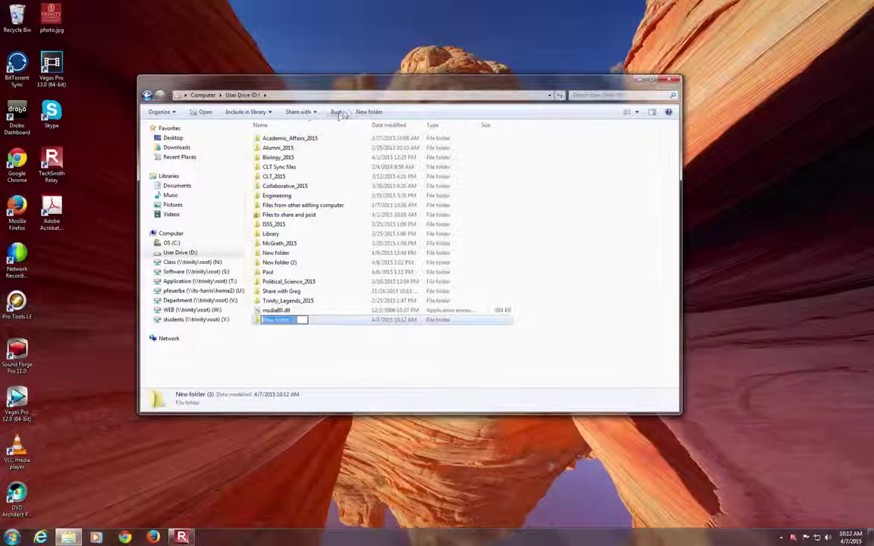
{"action": "type", "text": "Pau"}
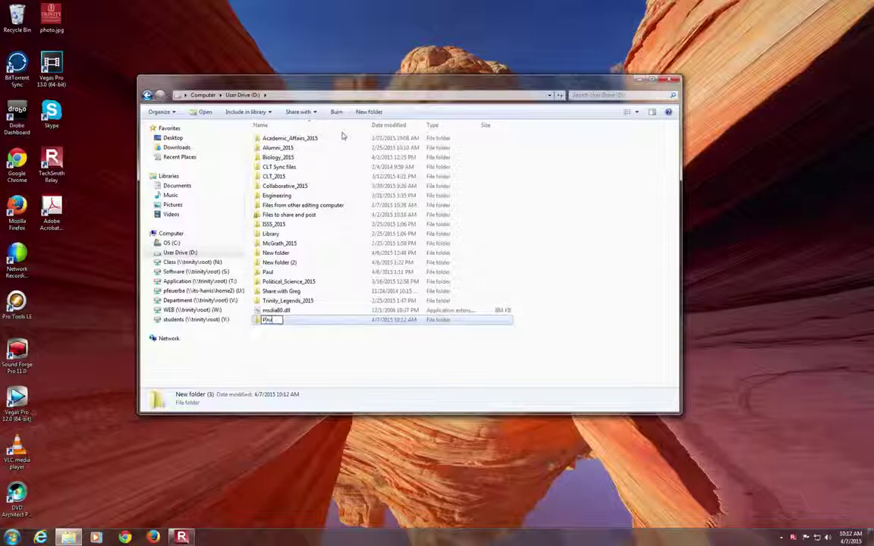
{"action": "type", "text": "l Fa"}
{"action": "key", "text": "Return"}
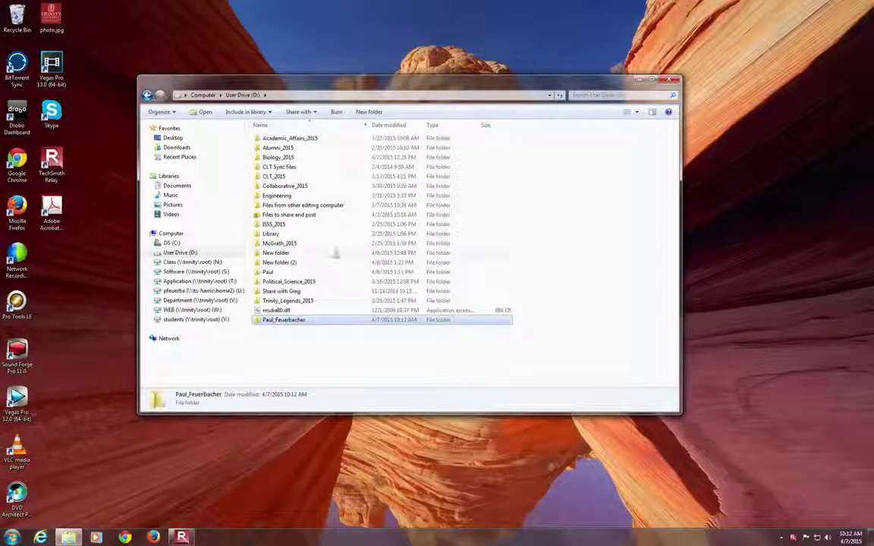
{"action": "double_click", "coordinate": [316, 322]}
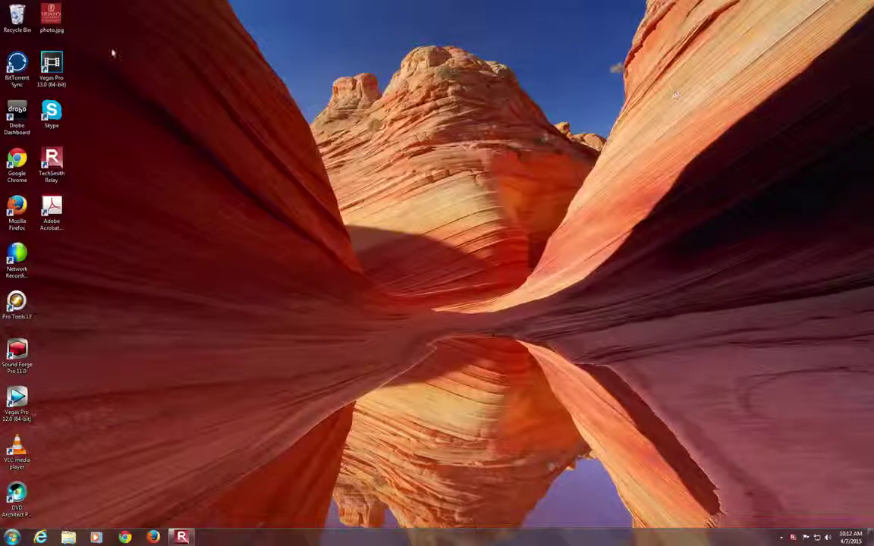
Launch Vegas Pro 13 and save the empty project as Test.veg in the user's D: folder
{"action": "double_click", "coordinate": [55, 66]}
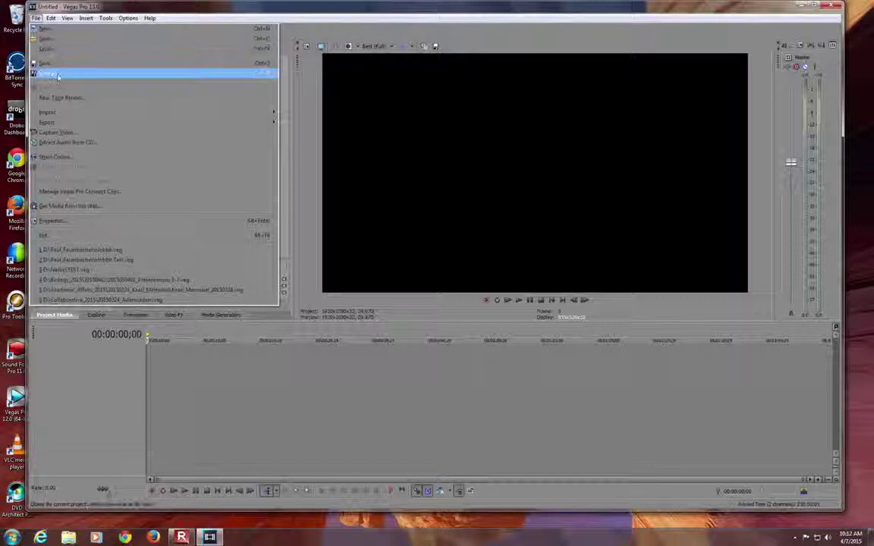
{"action": "left_click", "coordinate": [49, 73]}
{"action": "left_click", "coordinate": [331, 225]}
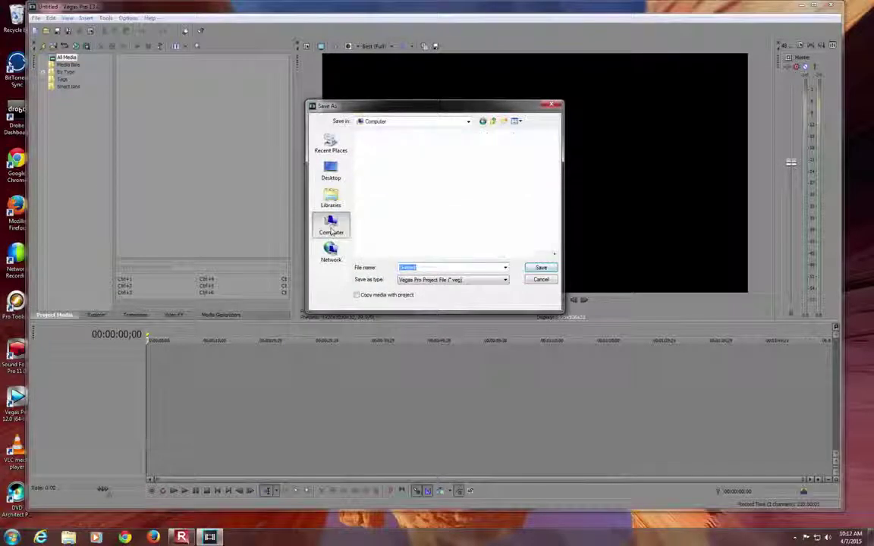
{"action": "double_click", "coordinate": [377, 166]}
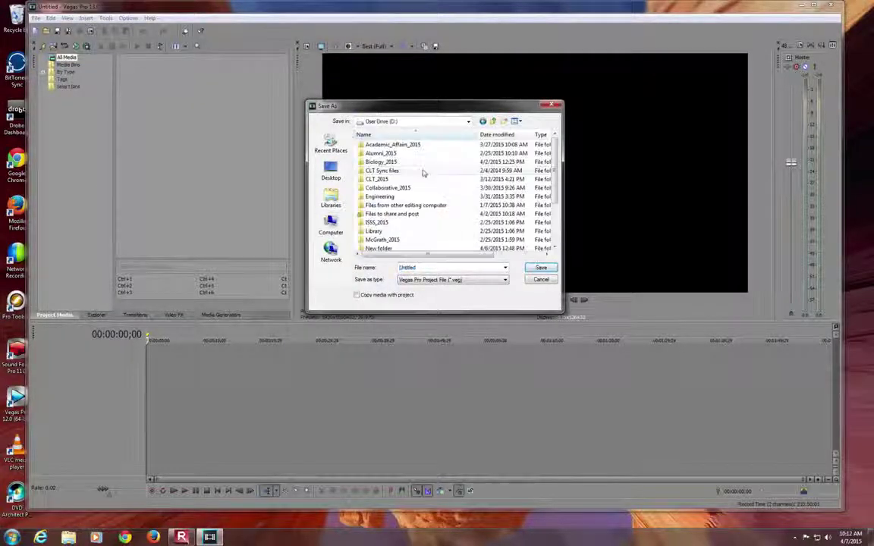
{"action": "scroll", "coordinate": [408, 238], "scroll_direction": "down", "scroll_amount": 3}
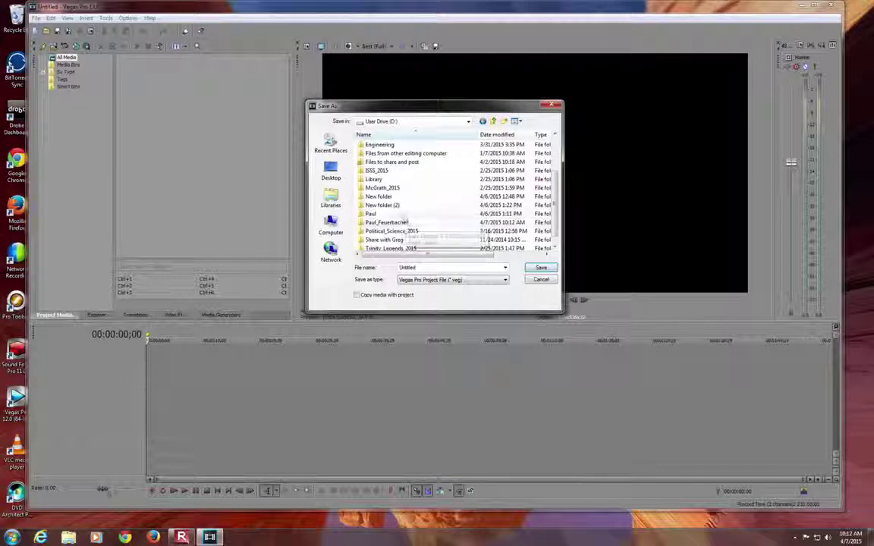
{"action": "double_click", "coordinate": [408, 227]}
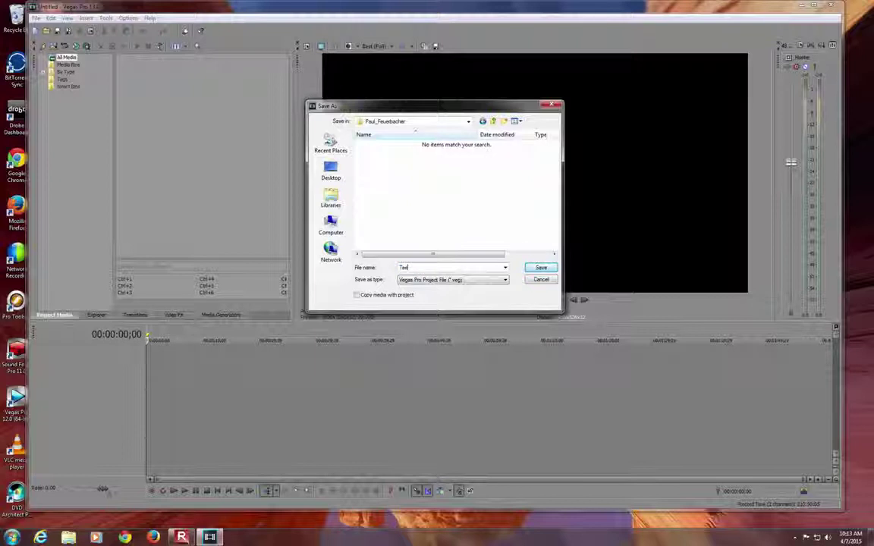
{"action": "left_click", "coordinate": [540, 268]}
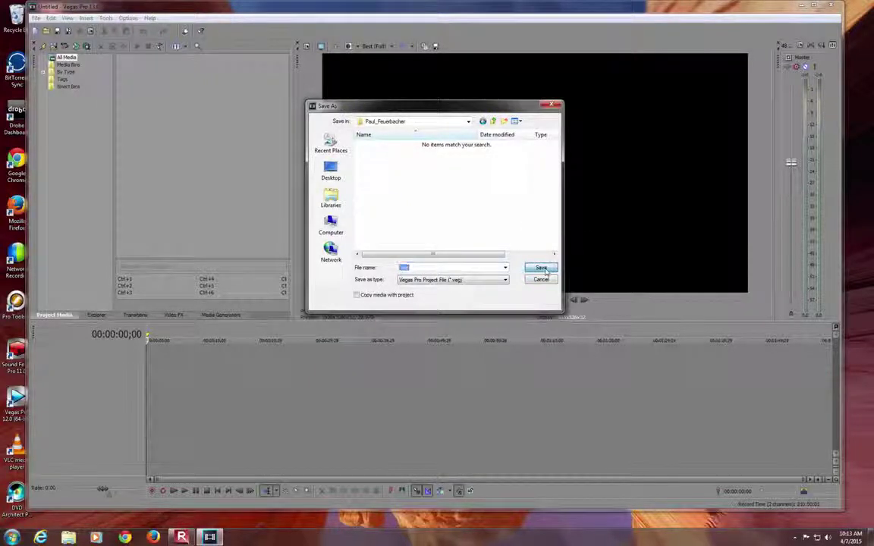
Start File > Capture Video, accepting DV format and the tape name Tape 1
{"action": "left_click", "coordinate": [36, 18]}
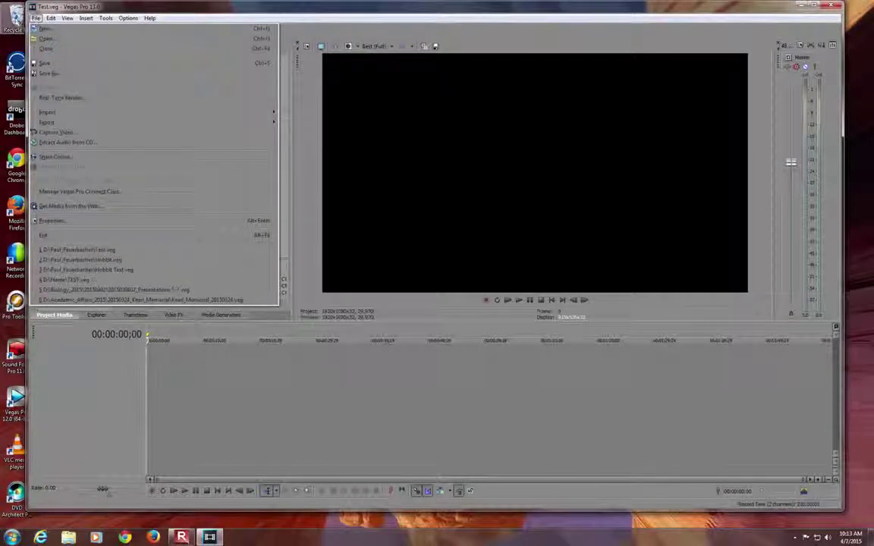
{"action": "left_click", "coordinate": [77, 134]}
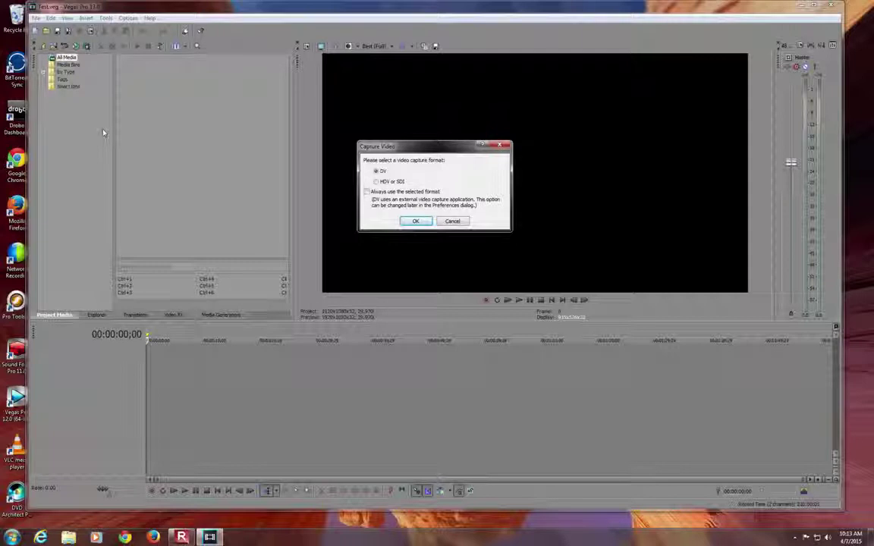
{"action": "left_click", "coordinate": [415, 221]}
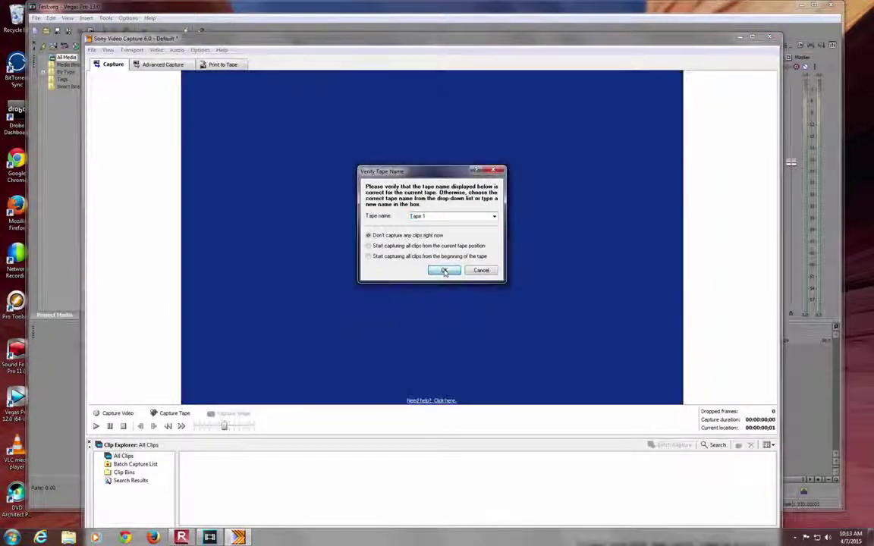
{"action": "left_click", "coordinate": [447, 271]}
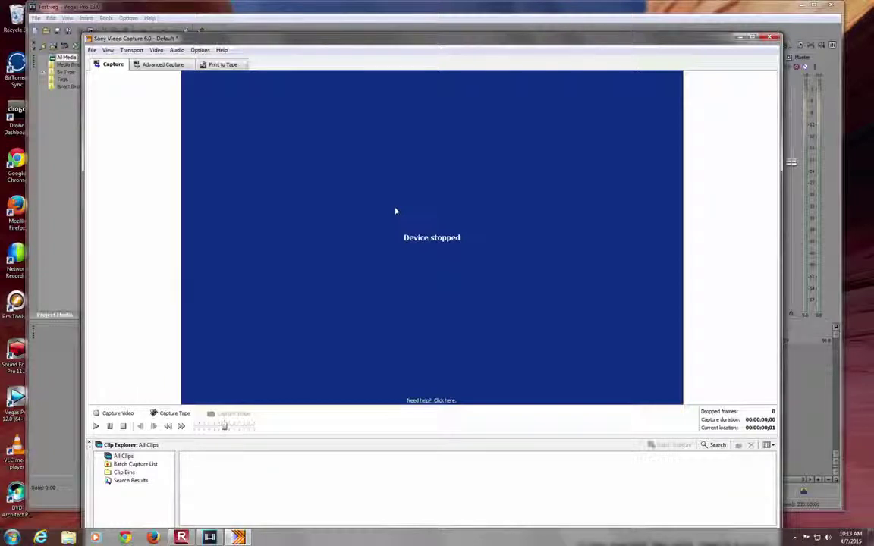
Set the Disk Management capture folder to the user's folder on User Drive (D:) and apply preferences
{"action": "left_click", "coordinate": [201, 50]}
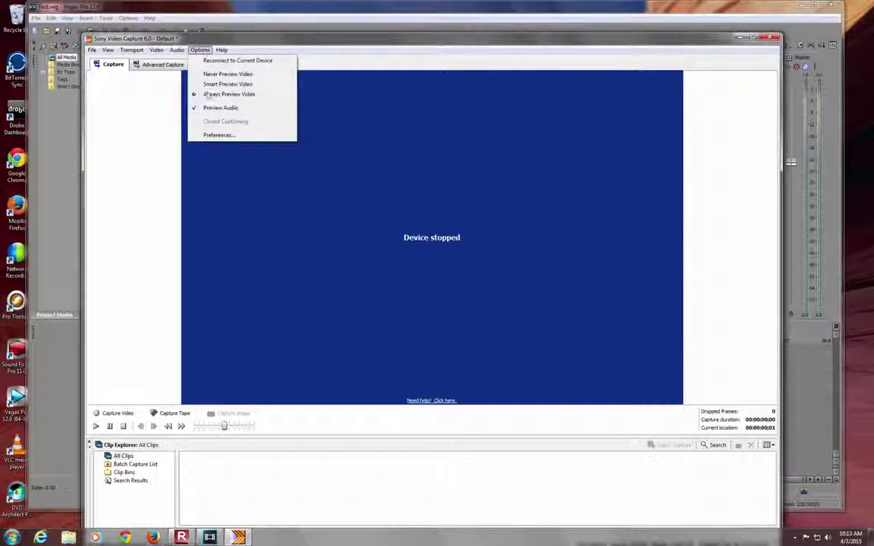
{"action": "left_click", "coordinate": [217, 135]}
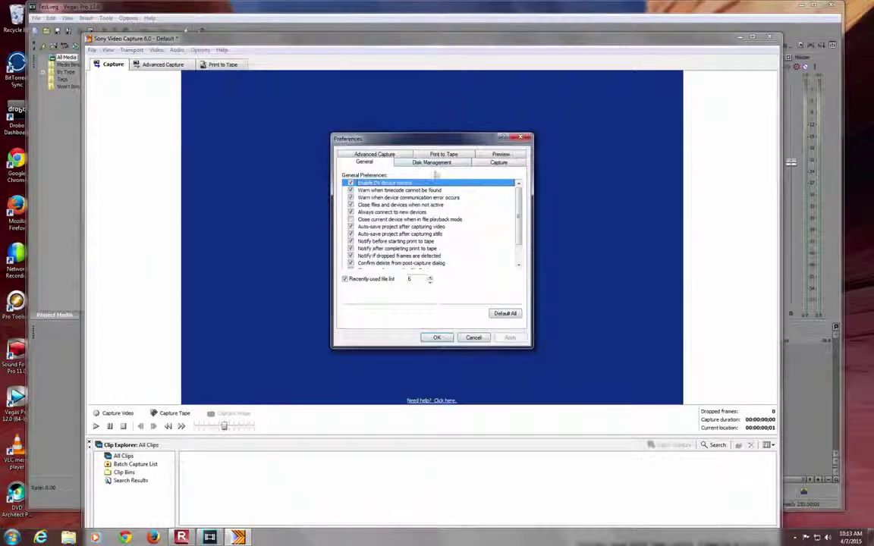
{"action": "left_click", "coordinate": [433, 163]}
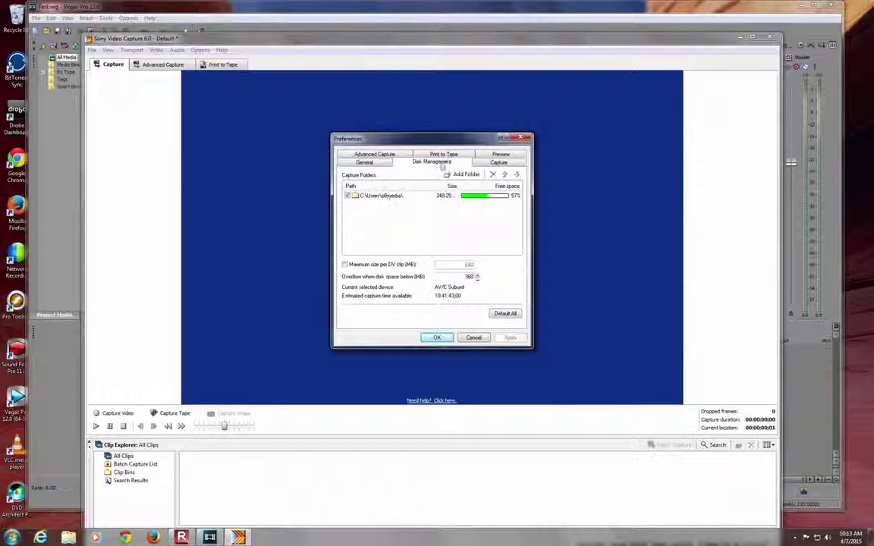
{"action": "double_click", "coordinate": [382, 197]}
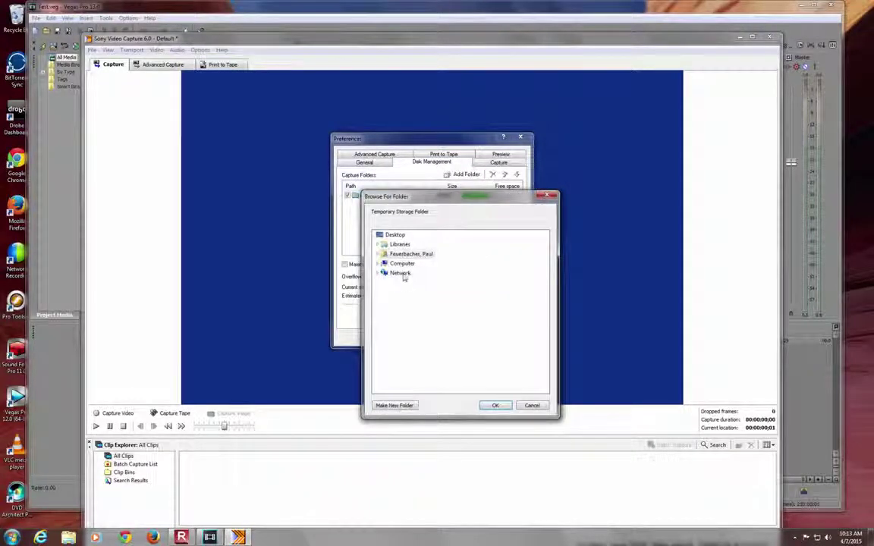
{"action": "left_click", "coordinate": [403, 264]}
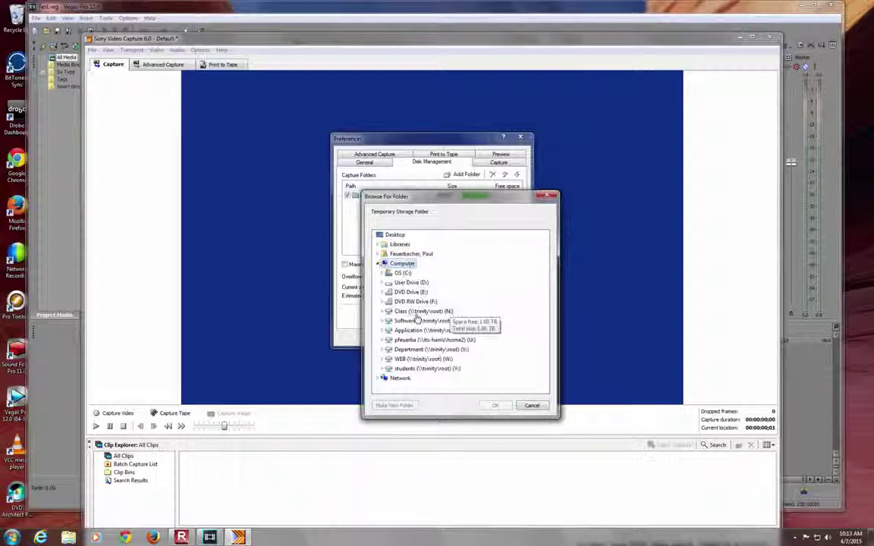
{"action": "double_click", "coordinate": [412, 283]}
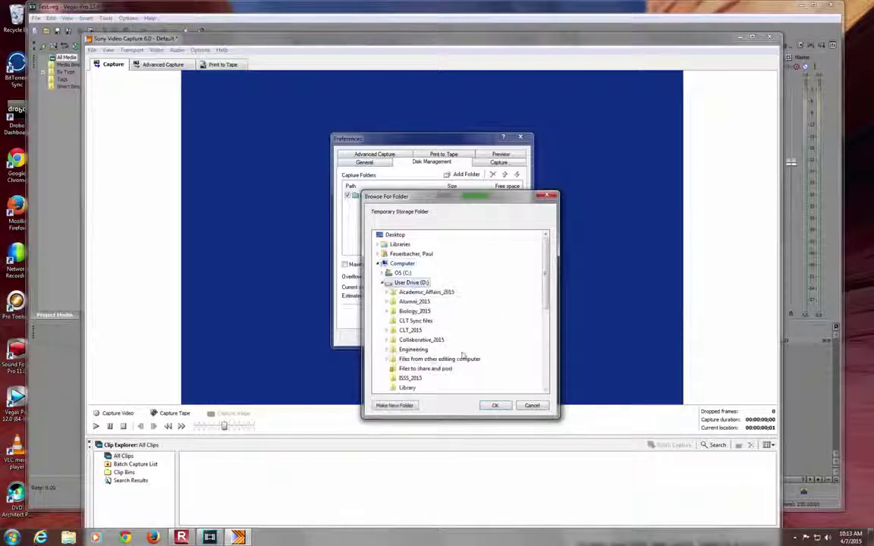
{"action": "scroll", "coordinate": [419, 349], "scroll_direction": "down", "scroll_amount": 3}
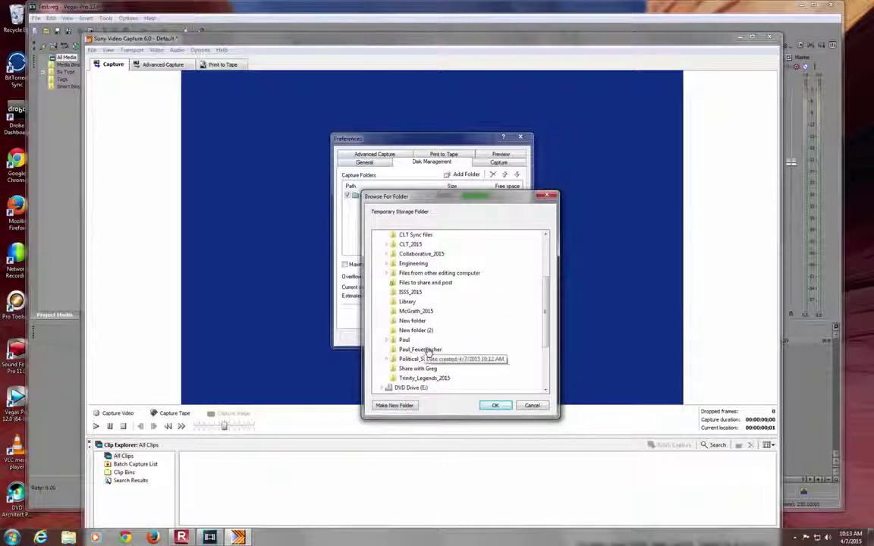
{"action": "left_click", "coordinate": [427, 350]}
{"action": "left_click", "coordinate": [494, 406]}
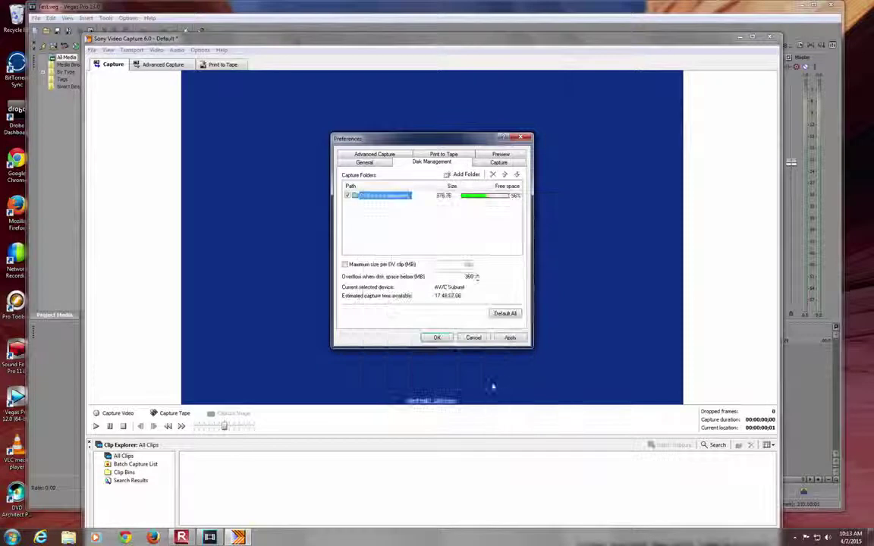
{"action": "left_click", "coordinate": [444, 339]}
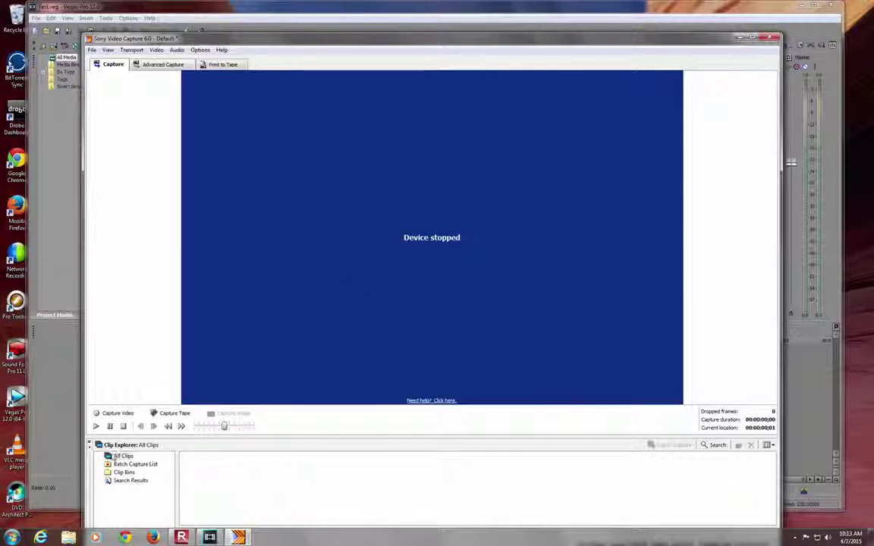
Capture the DVD footage as Tape 1 - Clip 001, then exit capture discarding its project
{"action": "left_click", "coordinate": [125, 415]}
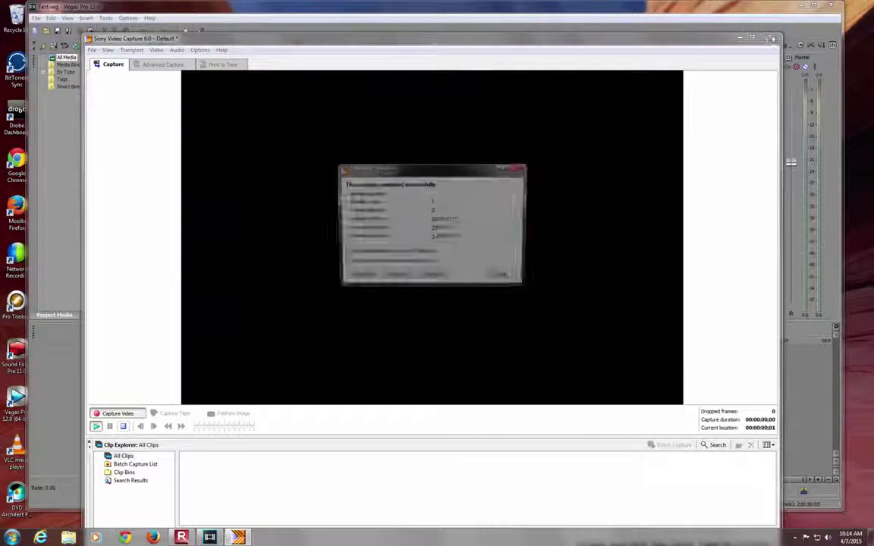
{"action": "left_click", "coordinate": [503, 276]}
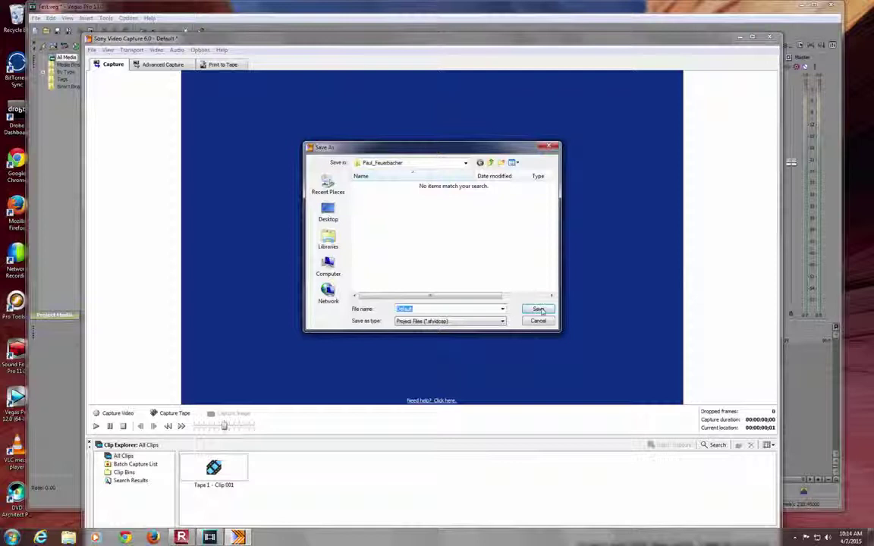
{"action": "left_click", "coordinate": [537, 320]}
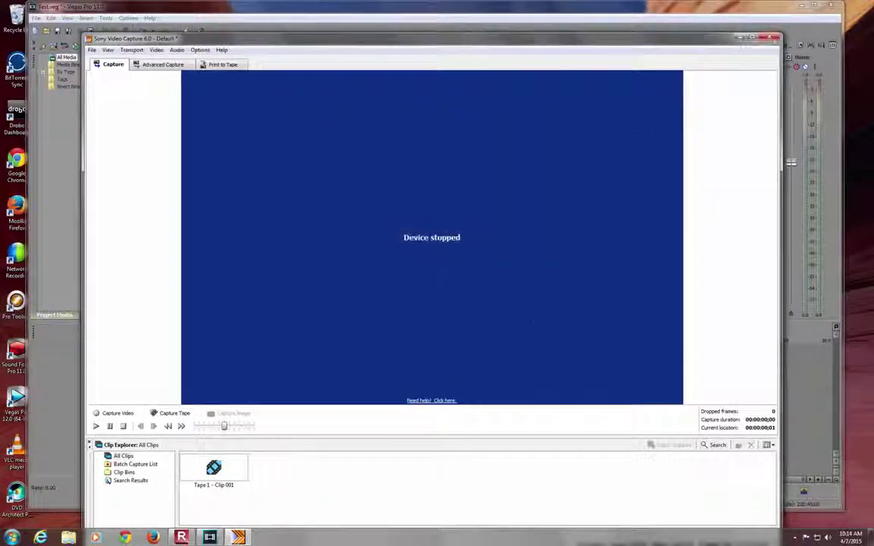
{"action": "left_click", "coordinate": [774, 38]}
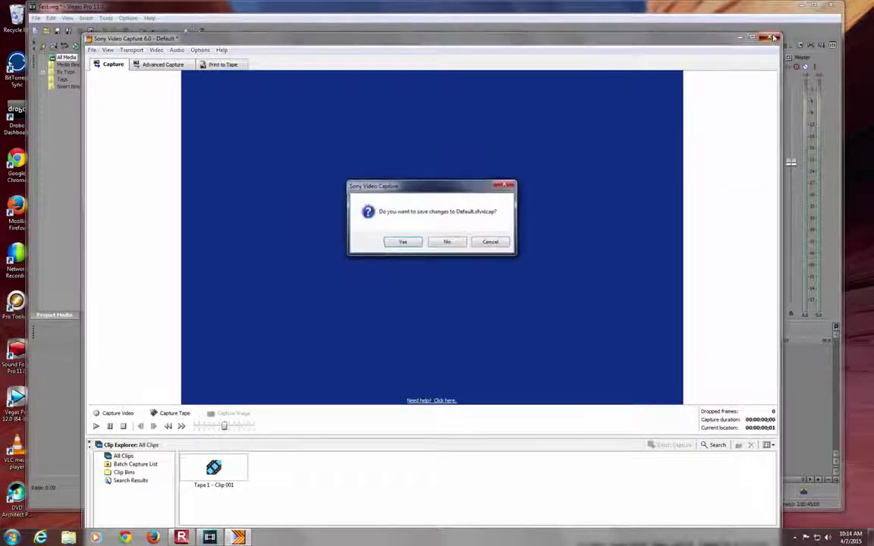
{"action": "left_click", "coordinate": [447, 242]}
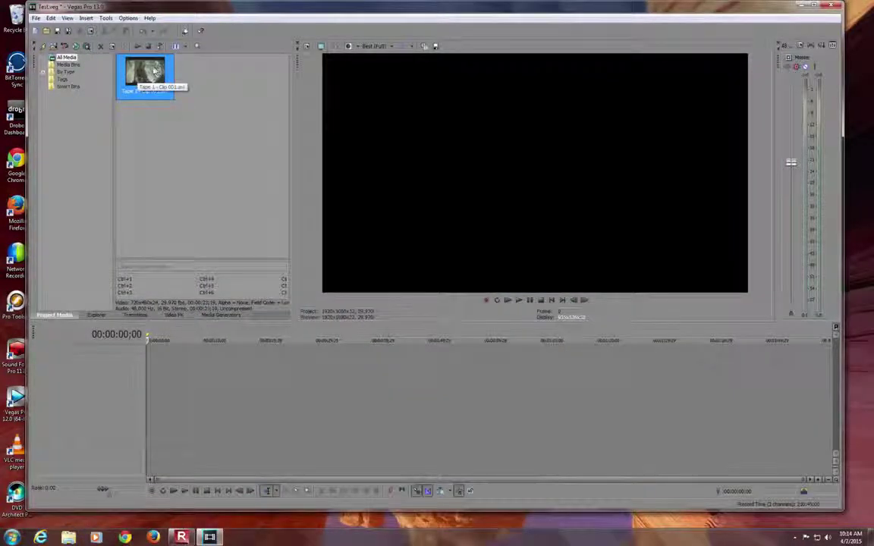
Drag Tape 1 - Clip 001 onto the timeline and preview it with J/K/L, stopping at the cut point
{"action": "left_click_drag", "start_coordinate": [152, 71], "coordinate": [167, 375]}
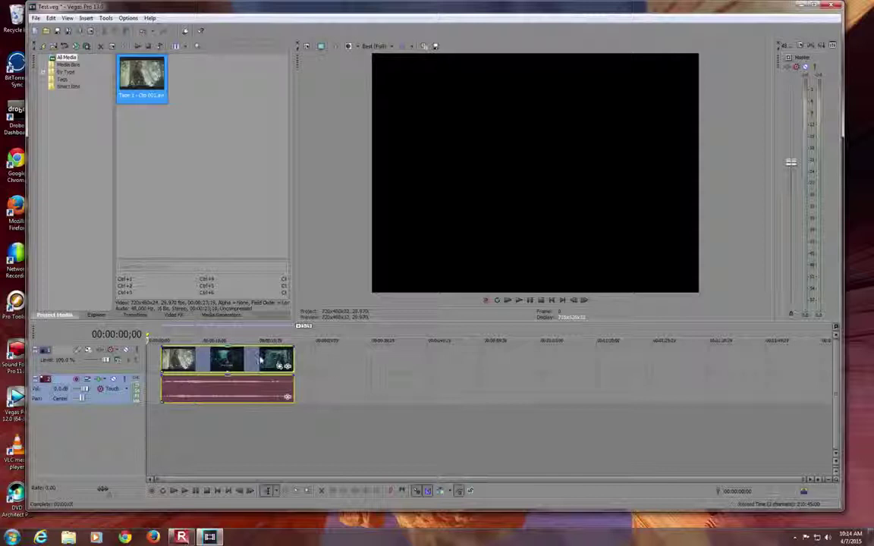
{"action": "left_click", "coordinate": [162, 432]}
{"action": "key", "text": "space"}
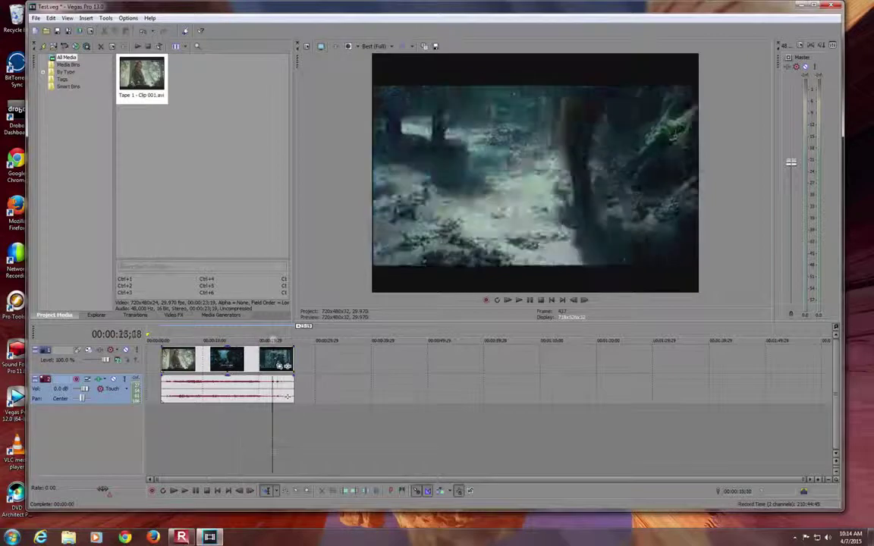
{"action": "key", "text": "j"}
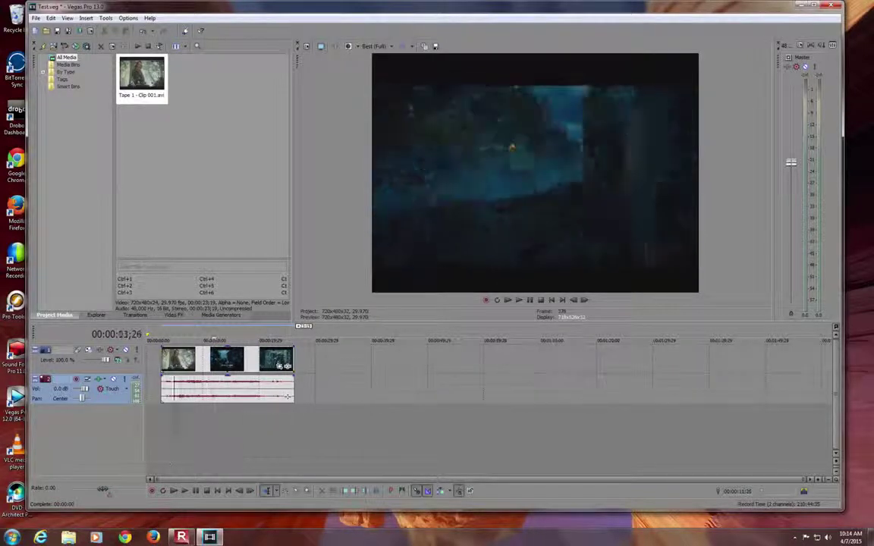
{"action": "key", "text": "l"}
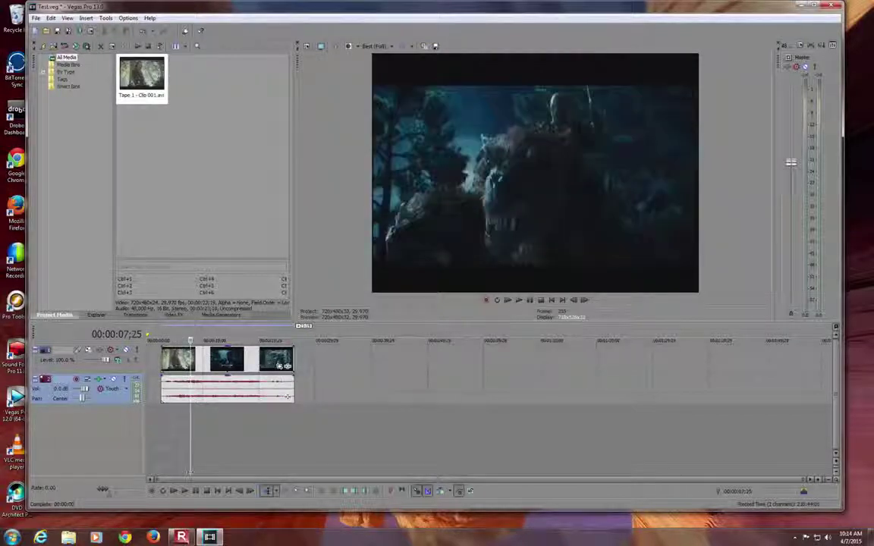
{"action": "key", "text": "k"}
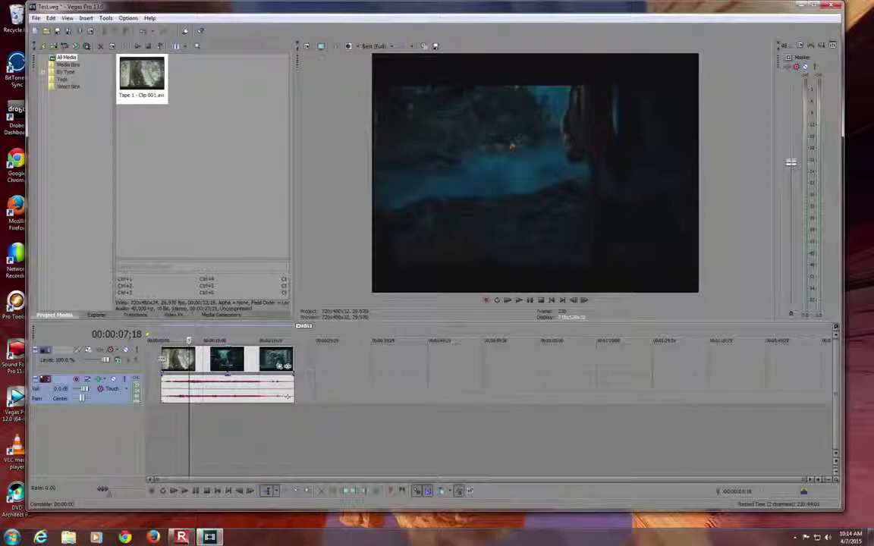
Undo the edge trim, split the clip at 00:00:07;18 with S, and delete the opening piece
{"action": "left_click_drag", "start_coordinate": [162, 362], "coordinate": [189, 364]}
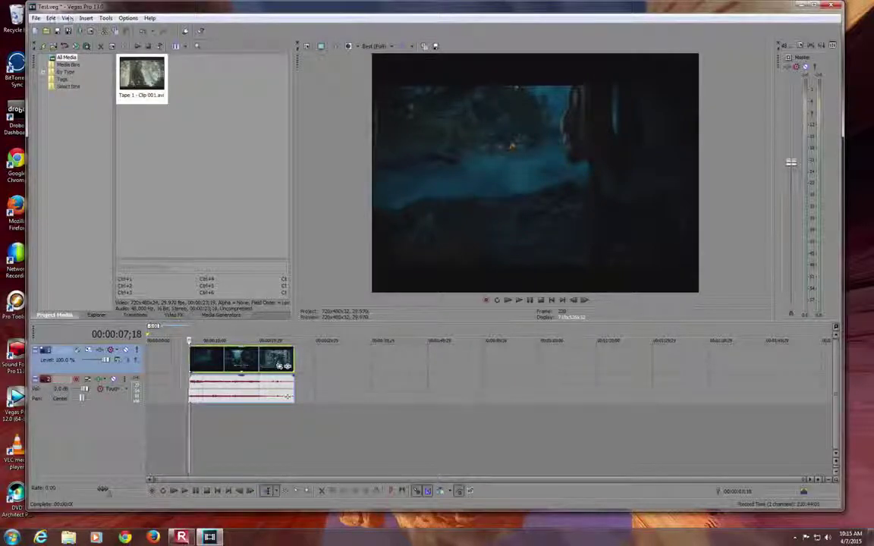
{"action": "left_click", "coordinate": [50, 17]}
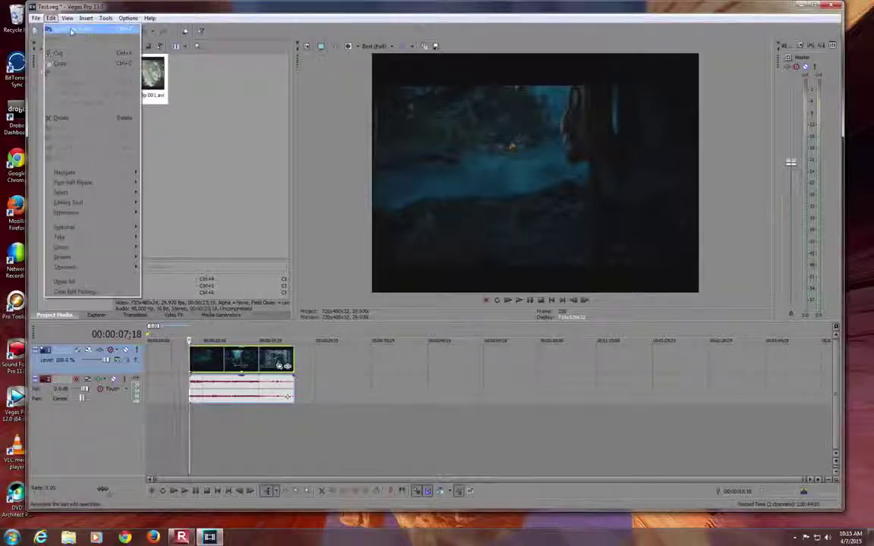
{"action": "left_click", "coordinate": [72, 32]}
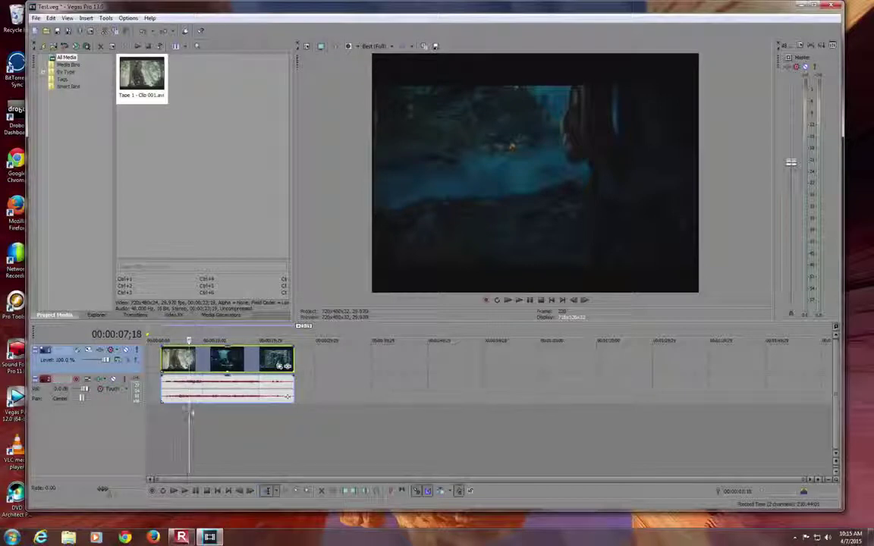
{"action": "key", "text": "s"}
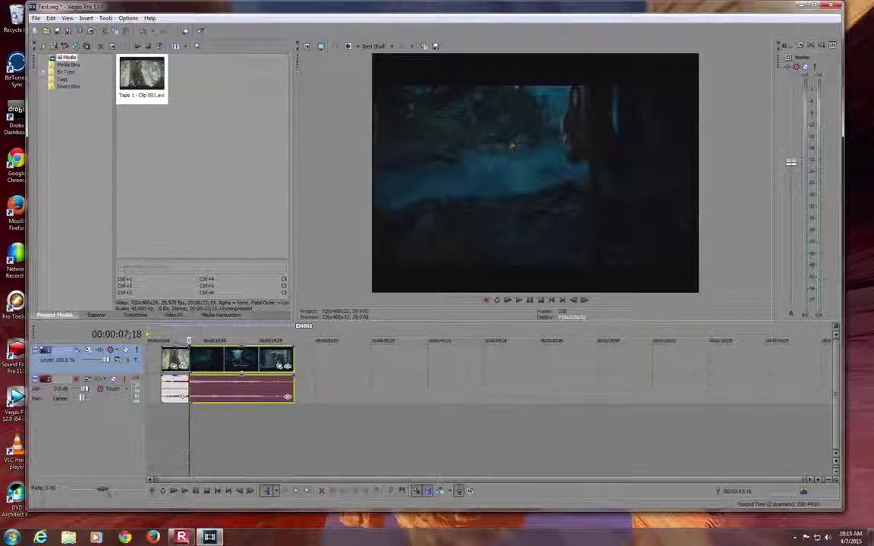
{"action": "left_click_drag", "start_coordinate": [182, 396], "coordinate": [176, 396]}
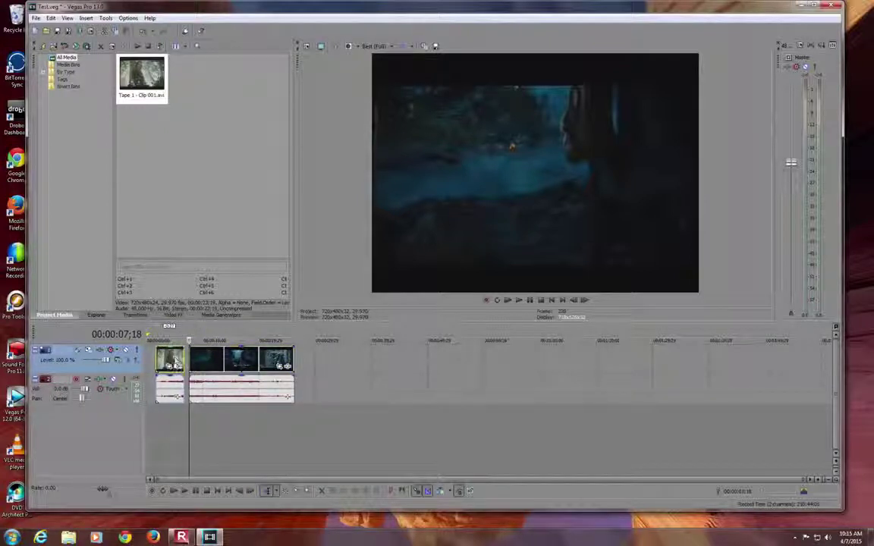
{"action": "key", "text": "Delete"}
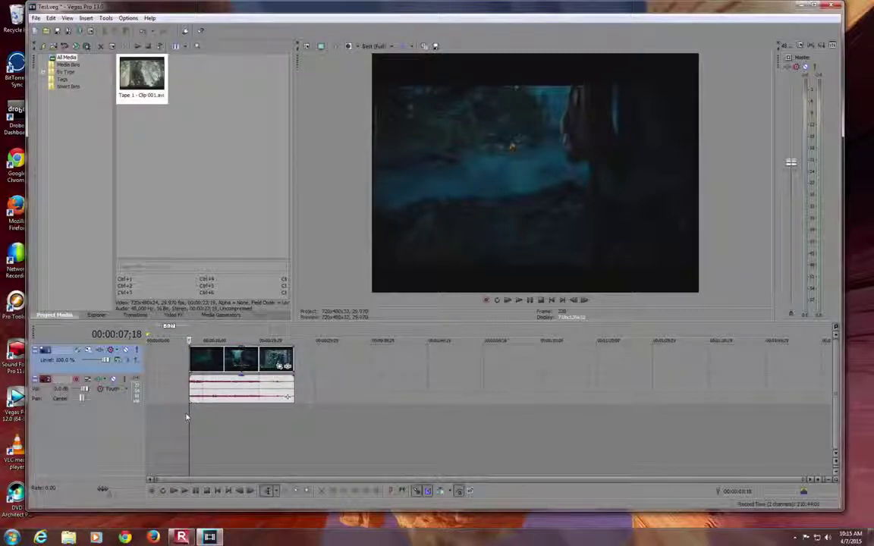
Preview past the Dwarf-scum subtitle and trim the event's right edge to 00:00:21;10
{"action": "key", "text": "space"}
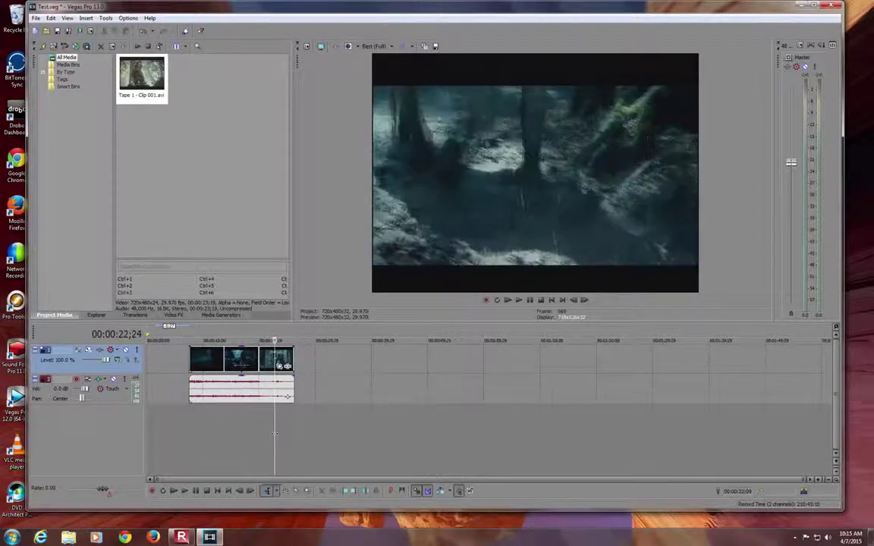
{"action": "mouse_move", "coordinate": [273, 434]}
{"action": "left_mouse_down"}
{"action": "mouse_move", "coordinate": [247, 433]}
{"action": "mouse_move", "coordinate": [258, 434]}
{"action": "left_mouse_up"}
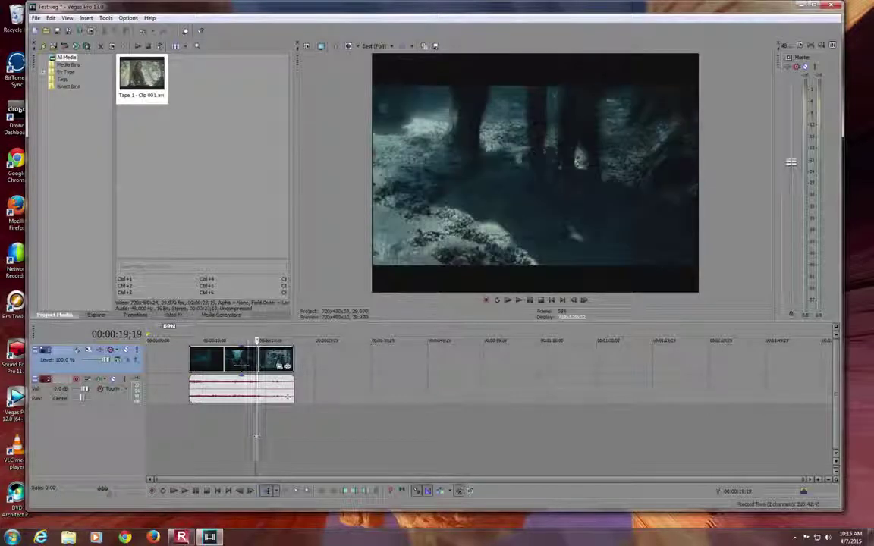
{"action": "key", "text": "space"}
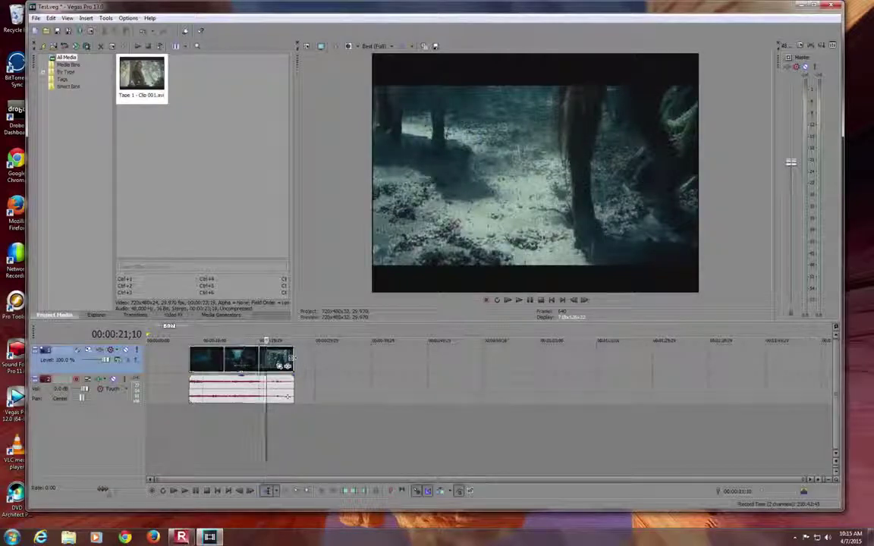
{"action": "left_click_drag", "start_coordinate": [287, 395], "coordinate": [265, 395]}
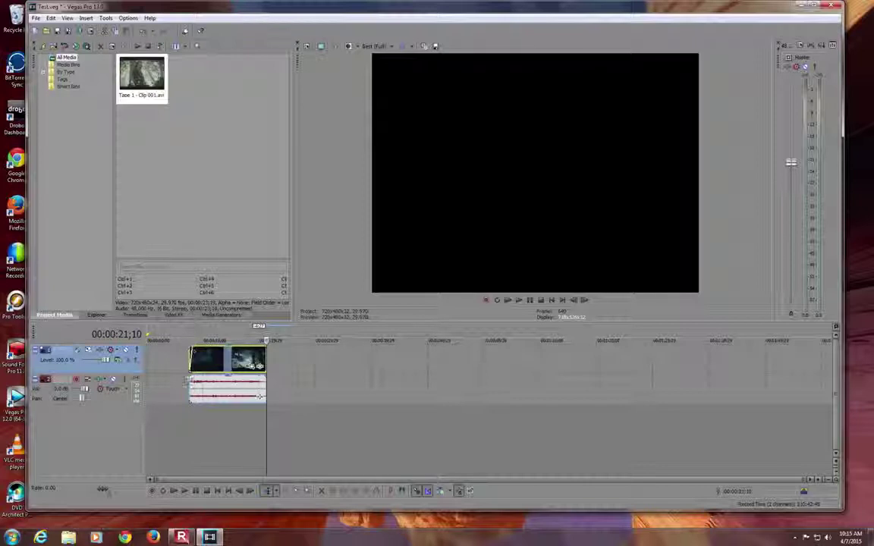
{"action": "left_click", "coordinate": [191, 385]}
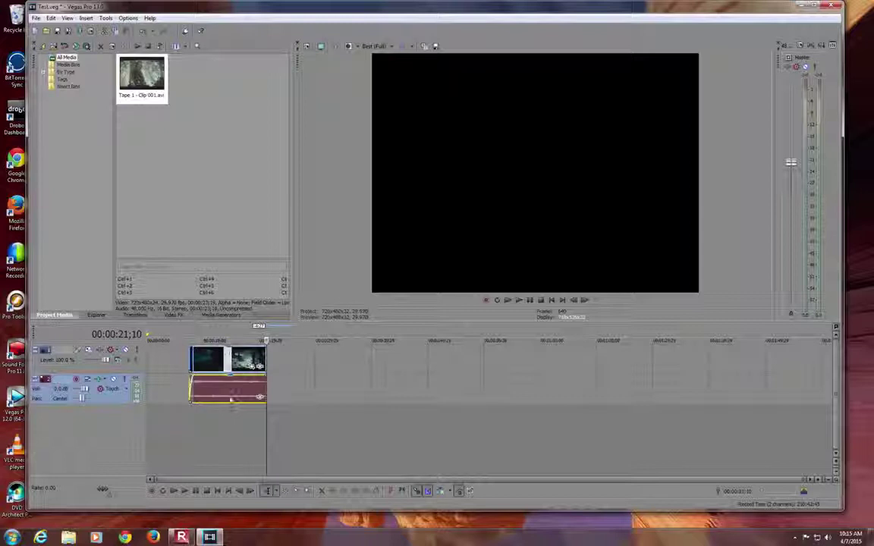
{"action": "left_click", "coordinate": [252, 361]}
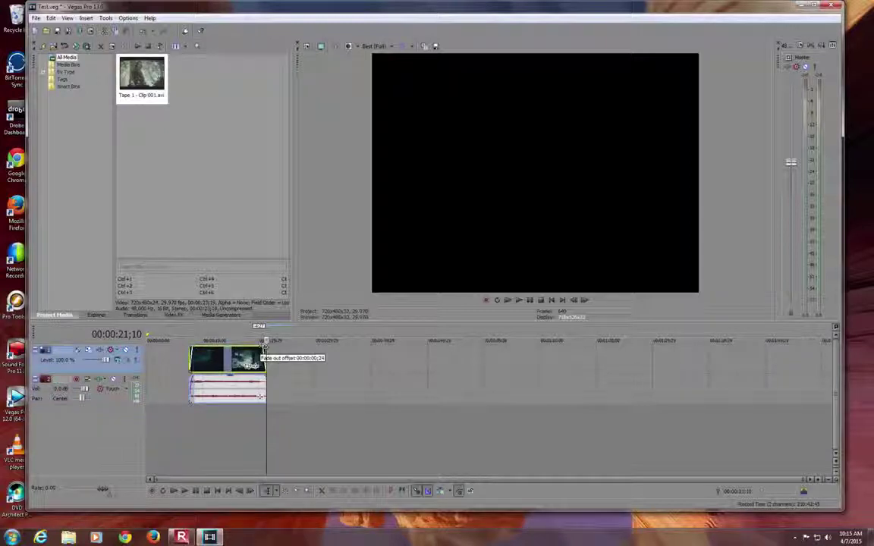
{"action": "left_click", "coordinate": [261, 386]}
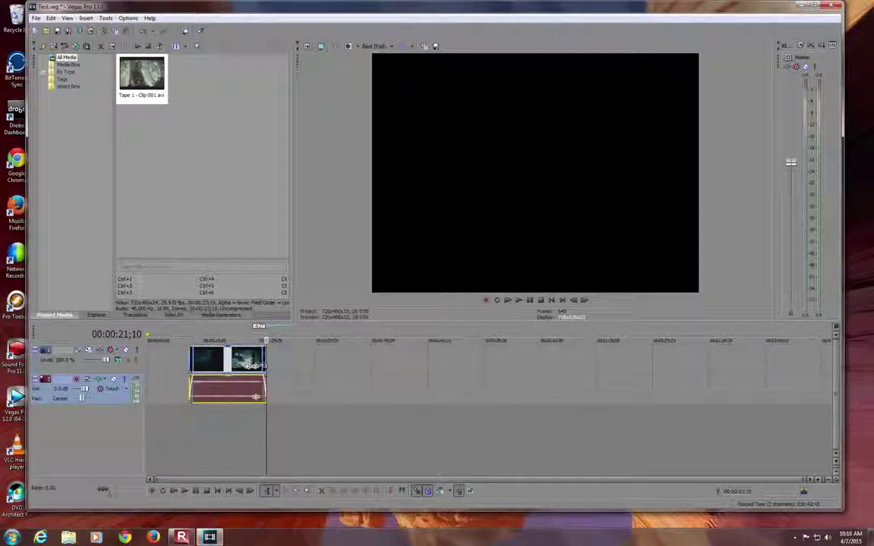
{"action": "left_click", "coordinate": [258, 364]}
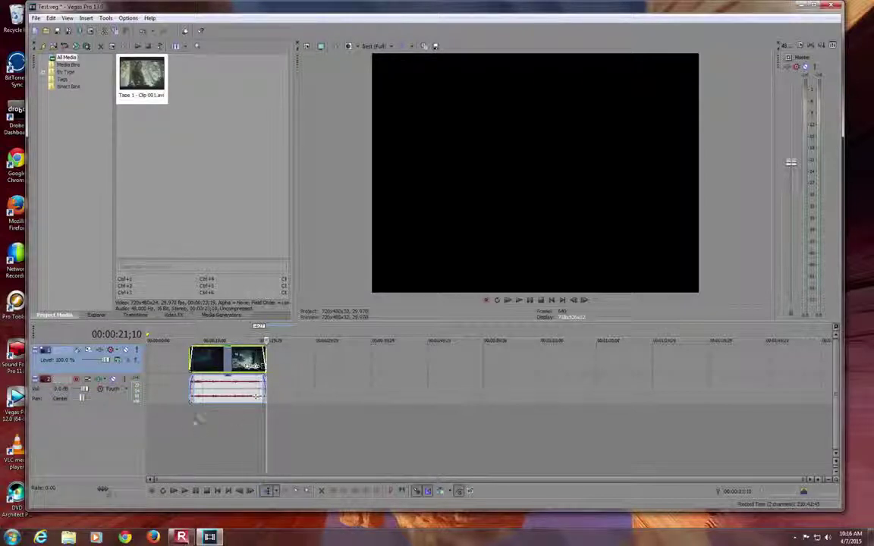
{"action": "left_click", "coordinate": [189, 427]}
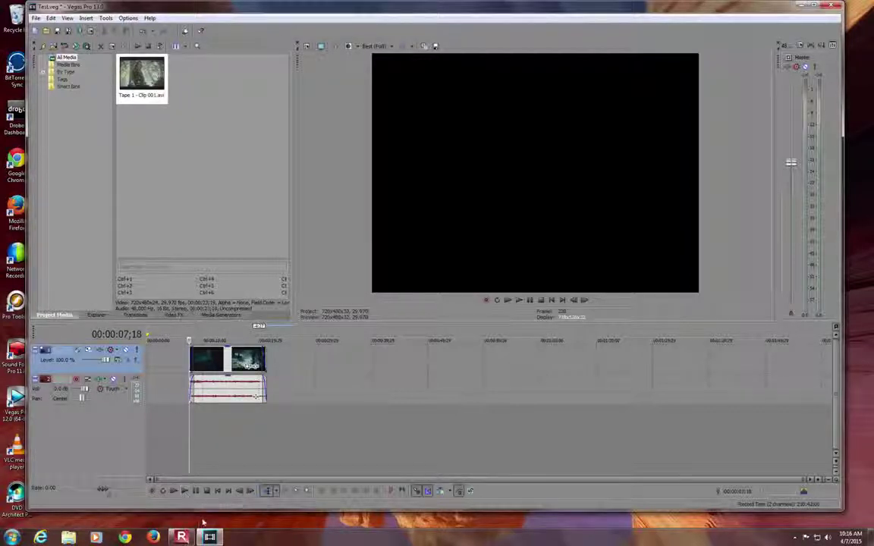
{"action": "key", "text": "space"}
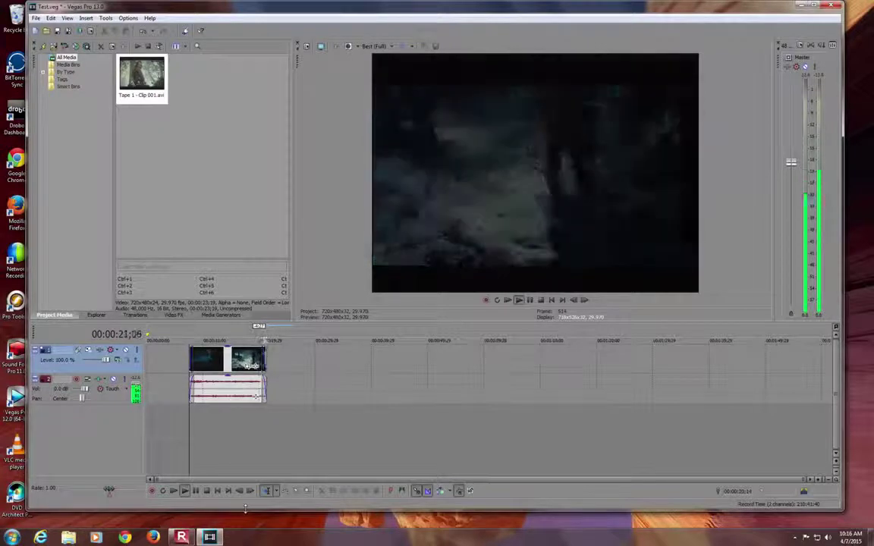
{"action": "left_click", "coordinate": [195, 491]}
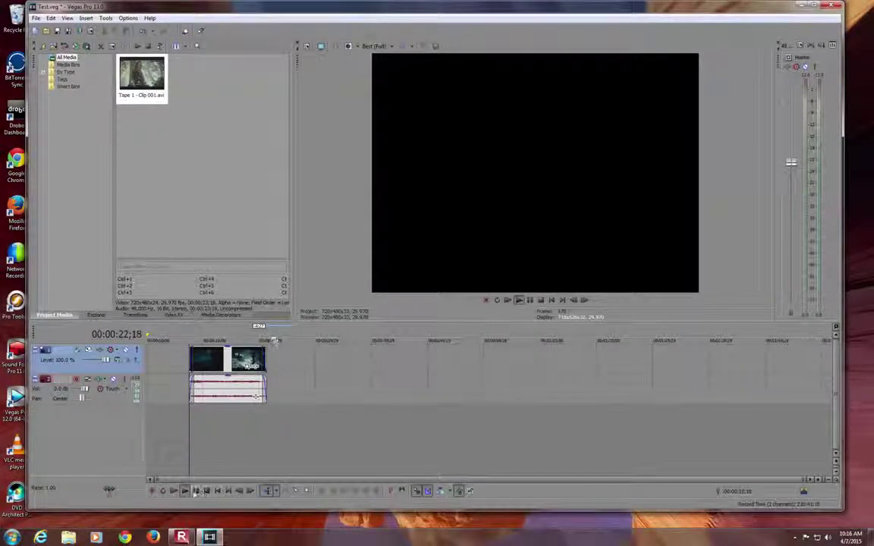
{"action": "left_click", "coordinate": [206, 492]}
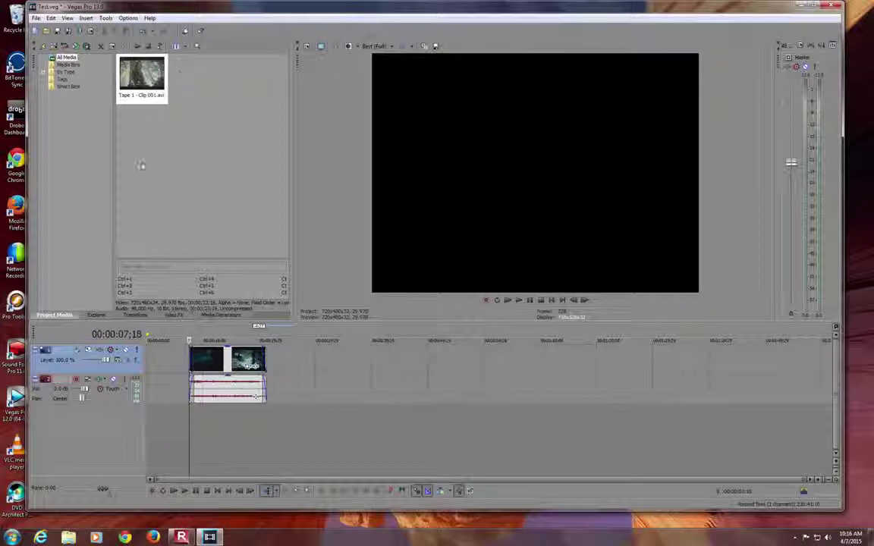
Save the project as Test.veg, replacing the existing file
{"action": "left_click", "coordinate": [35, 17]}
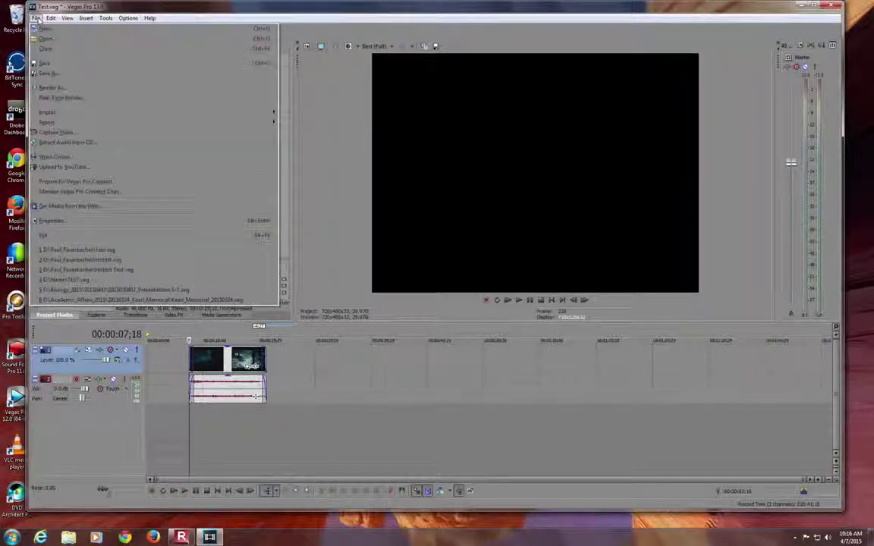
{"action": "left_click", "coordinate": [62, 73]}
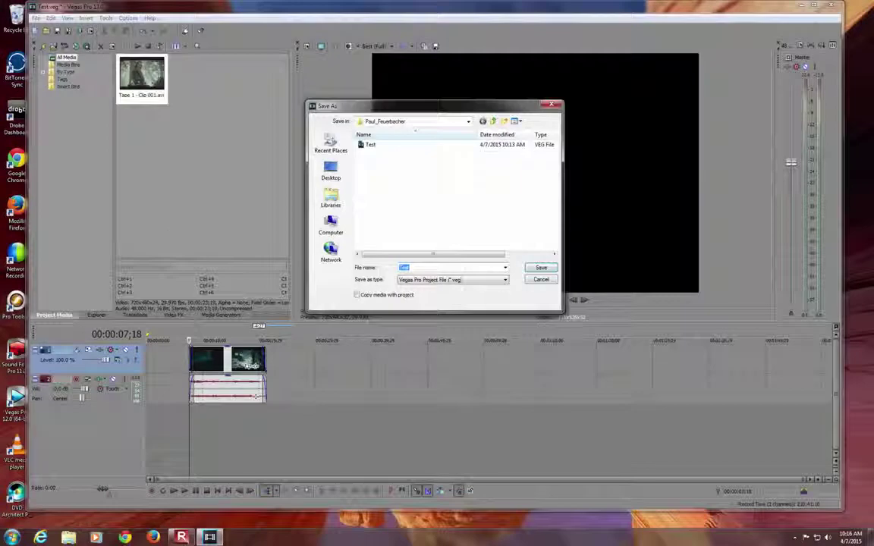
{"action": "left_click", "coordinate": [541, 267]}
{"action": "left_click", "coordinate": [458, 269]}
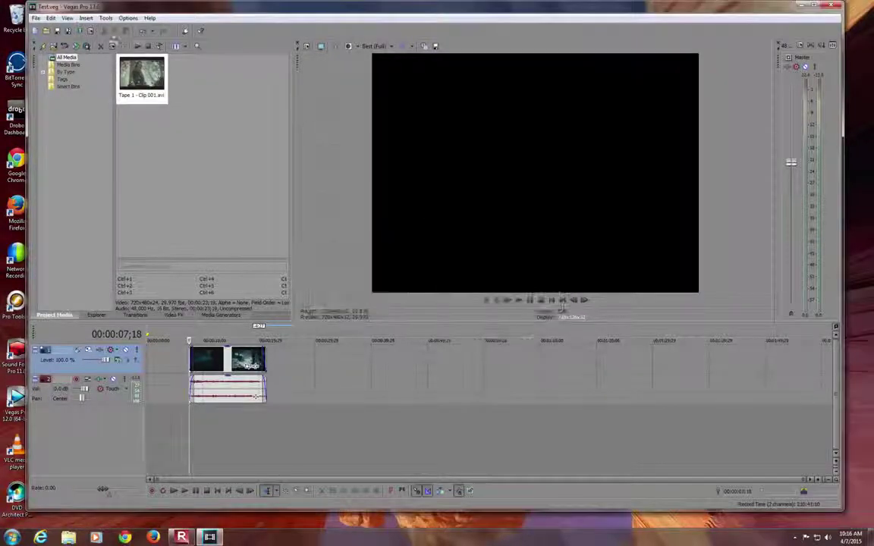
Reopen and dismiss the File menu, then select the audio event on the timeline
{"action": "left_click", "coordinate": [36, 18]}
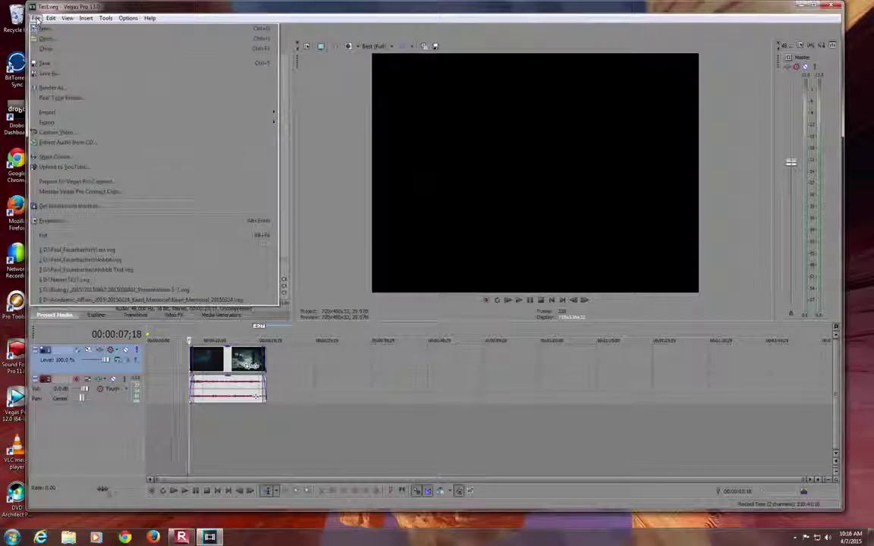
{"action": "left_click", "coordinate": [281, 440]}
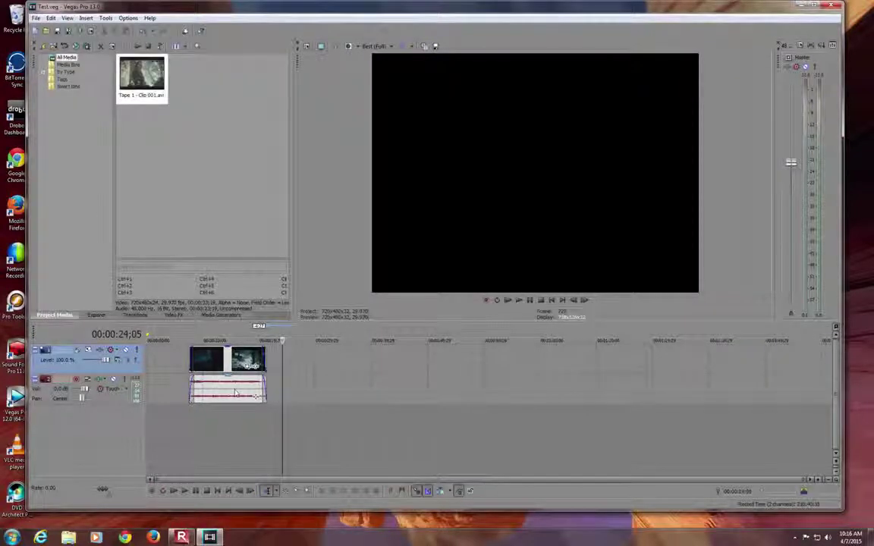
{"action": "left_click", "coordinate": [231, 392]}
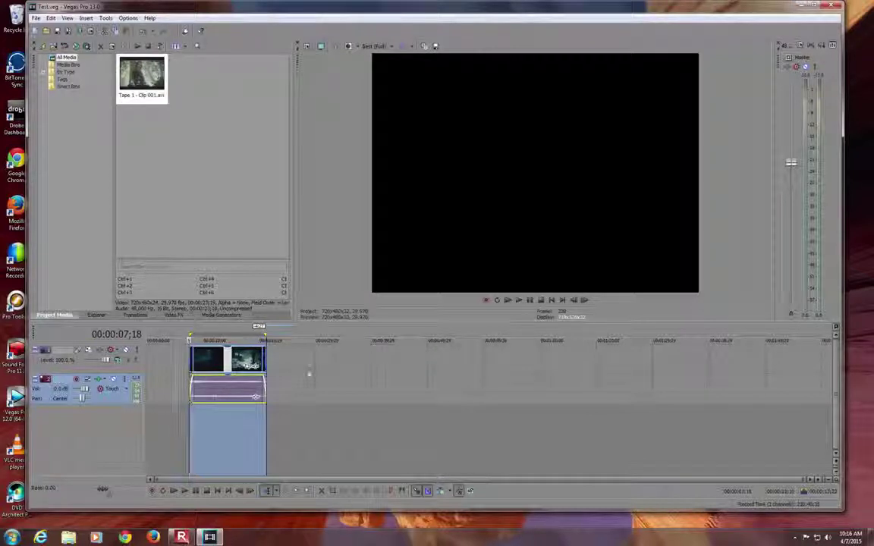
In Render As, browse to the user's folder on User Drive (D:) and name the output Hobbit 1
{"action": "left_click", "coordinate": [36, 17]}
{"action": "left_click", "coordinate": [67, 90]}
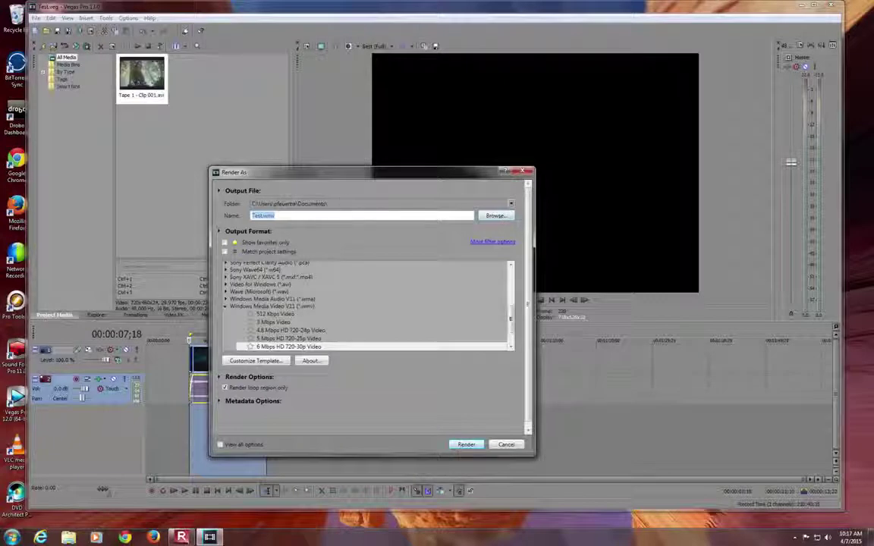
{"action": "left_click", "coordinate": [494, 216]}
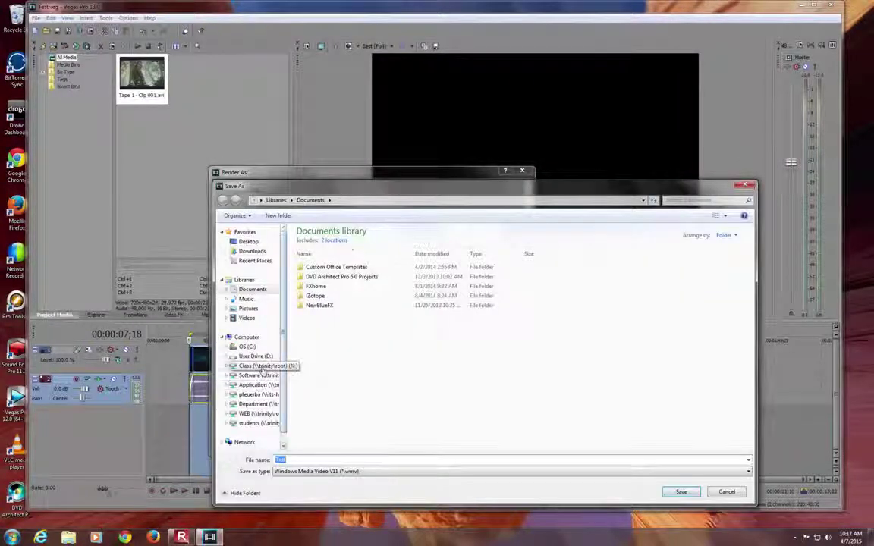
{"action": "left_click", "coordinate": [256, 355]}
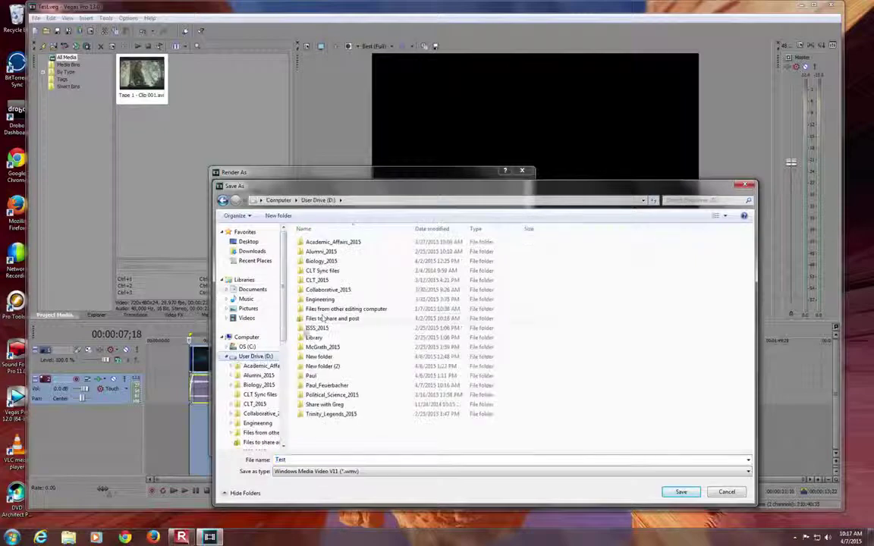
{"action": "double_click", "coordinate": [325, 384]}
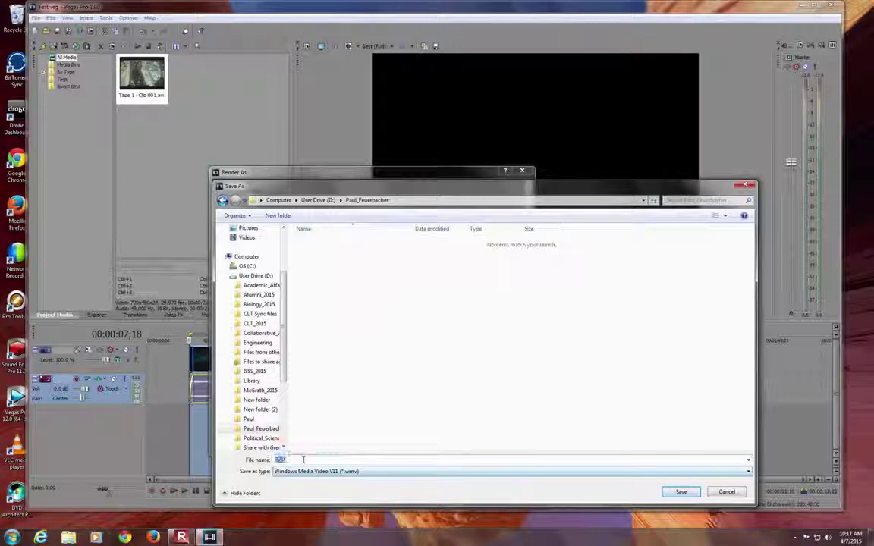
{"action": "type", "text": "He"}
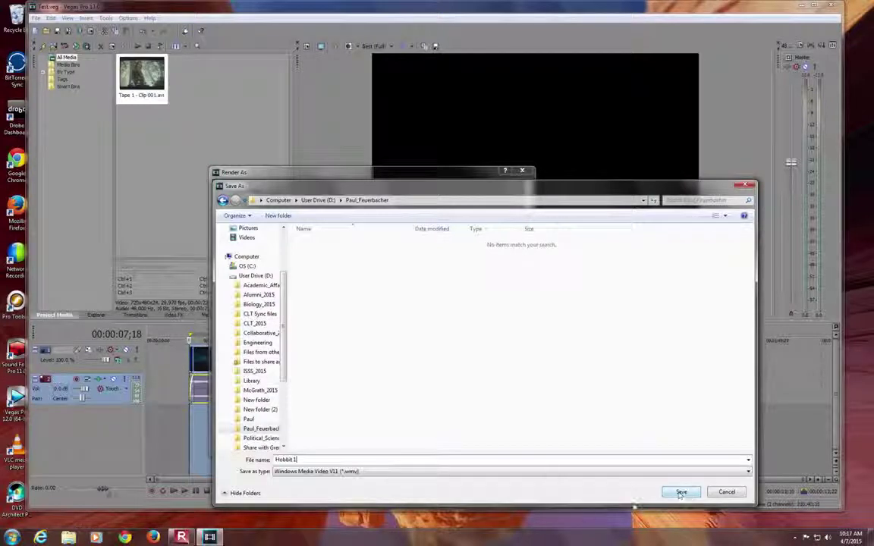
Render to Hobbit 1.wmv using the Windows Media Video V11 6 Mbps HD 720-30p template
{"action": "left_click", "coordinate": [689, 493]}
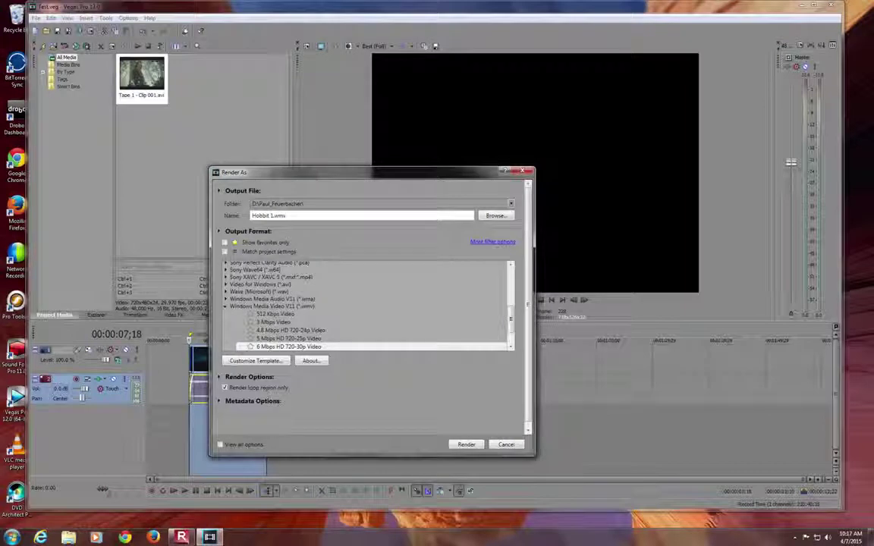
{"action": "left_click_drag", "start_coordinate": [511, 315], "coordinate": [364, 303]}
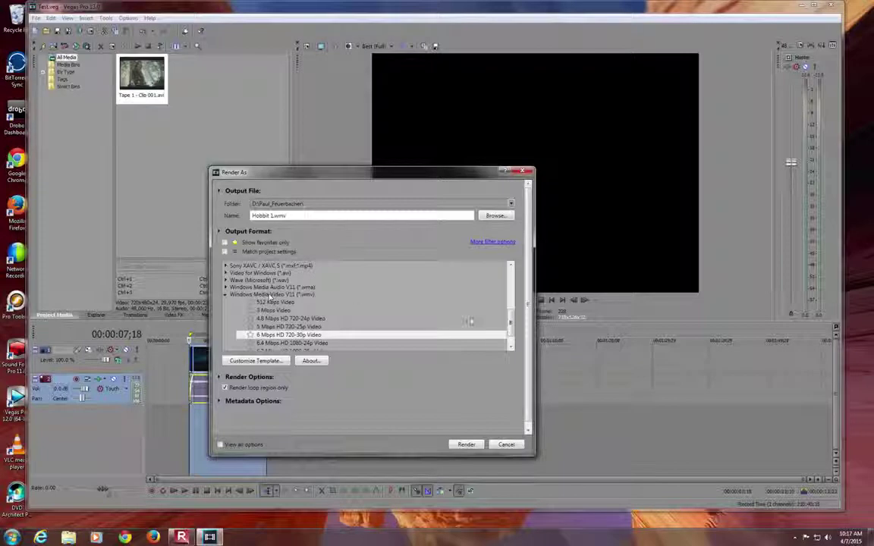
{"action": "left_click_drag", "start_coordinate": [511, 322], "coordinate": [511, 330]}
{"action": "left_click", "coordinate": [257, 315]}
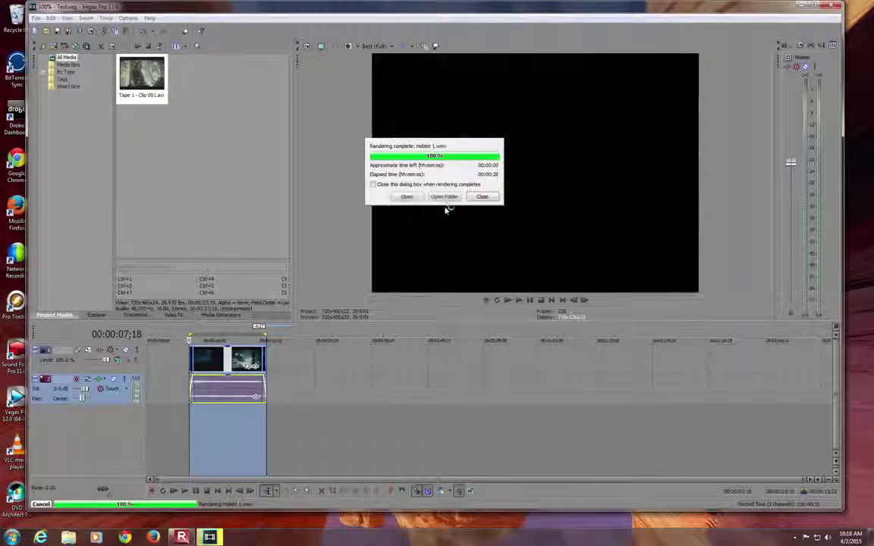
Open the output folder, play the 10.3 MB Hobbit 1.wmv in Windows Media Player, then close the player
{"action": "left_click", "coordinate": [446, 197]}
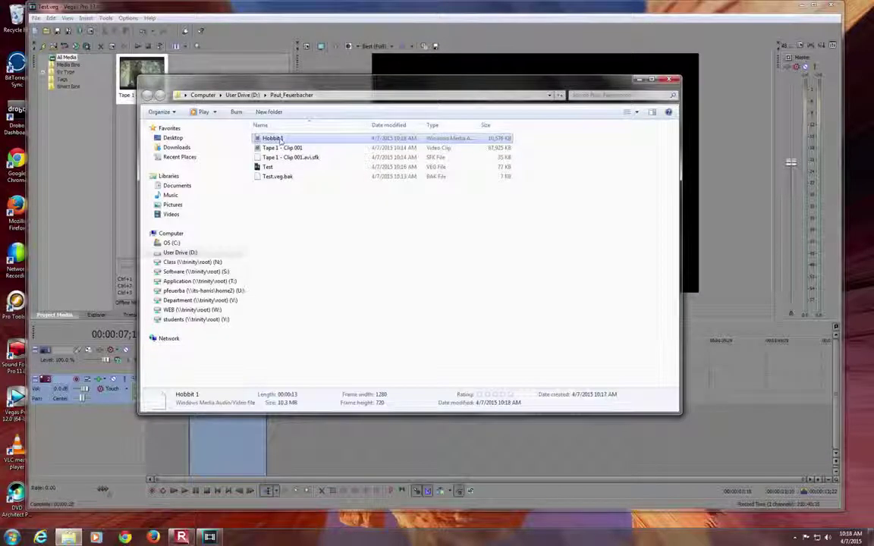
{"action": "double_click", "coordinate": [275, 138]}
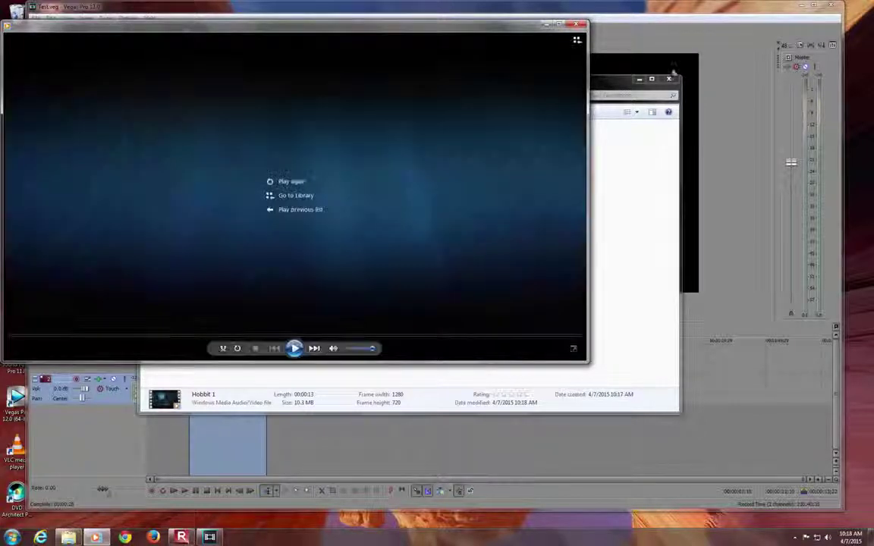
{"action": "left_click", "coordinate": [579, 25]}
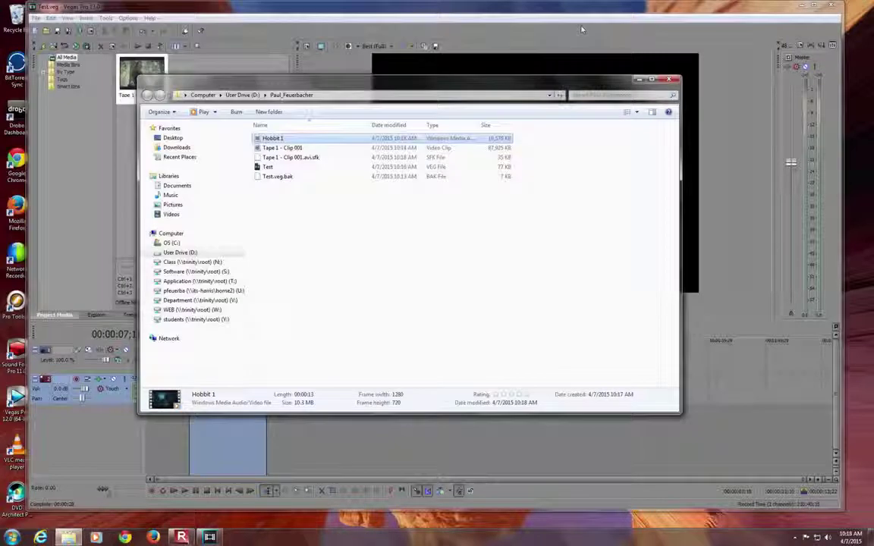